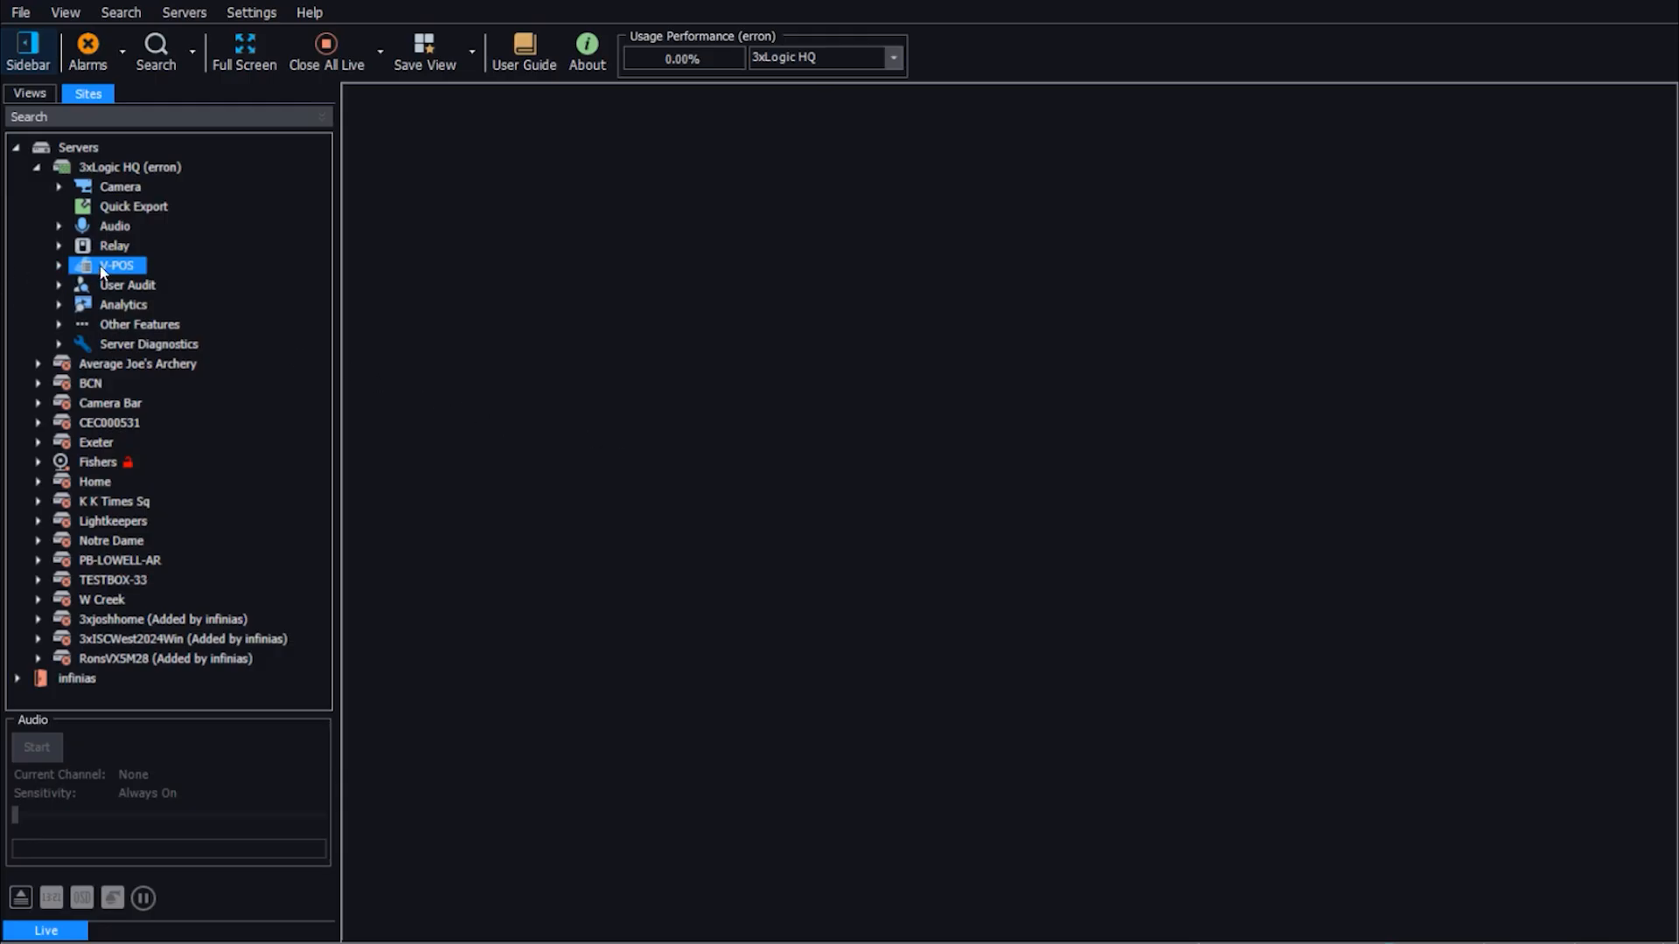
Step: Open the V-POS exceptions of the 3xLogic HQ server and review the settings of the Lotto Ticket Sale exception
click(58, 266)
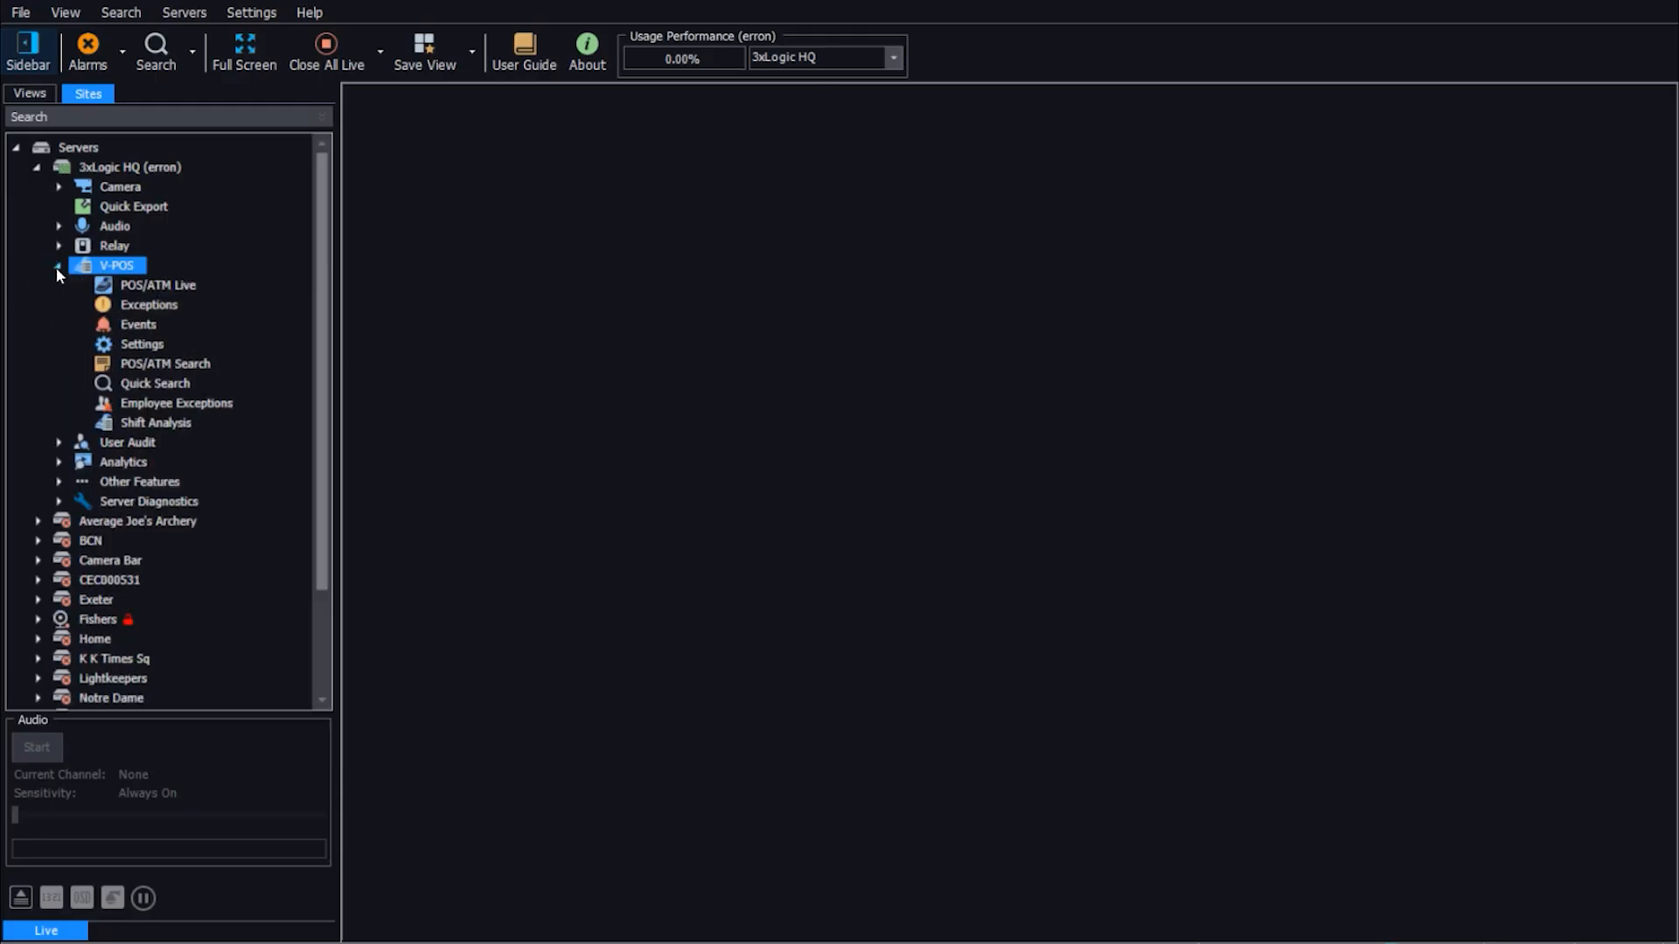
double_click(140, 304)
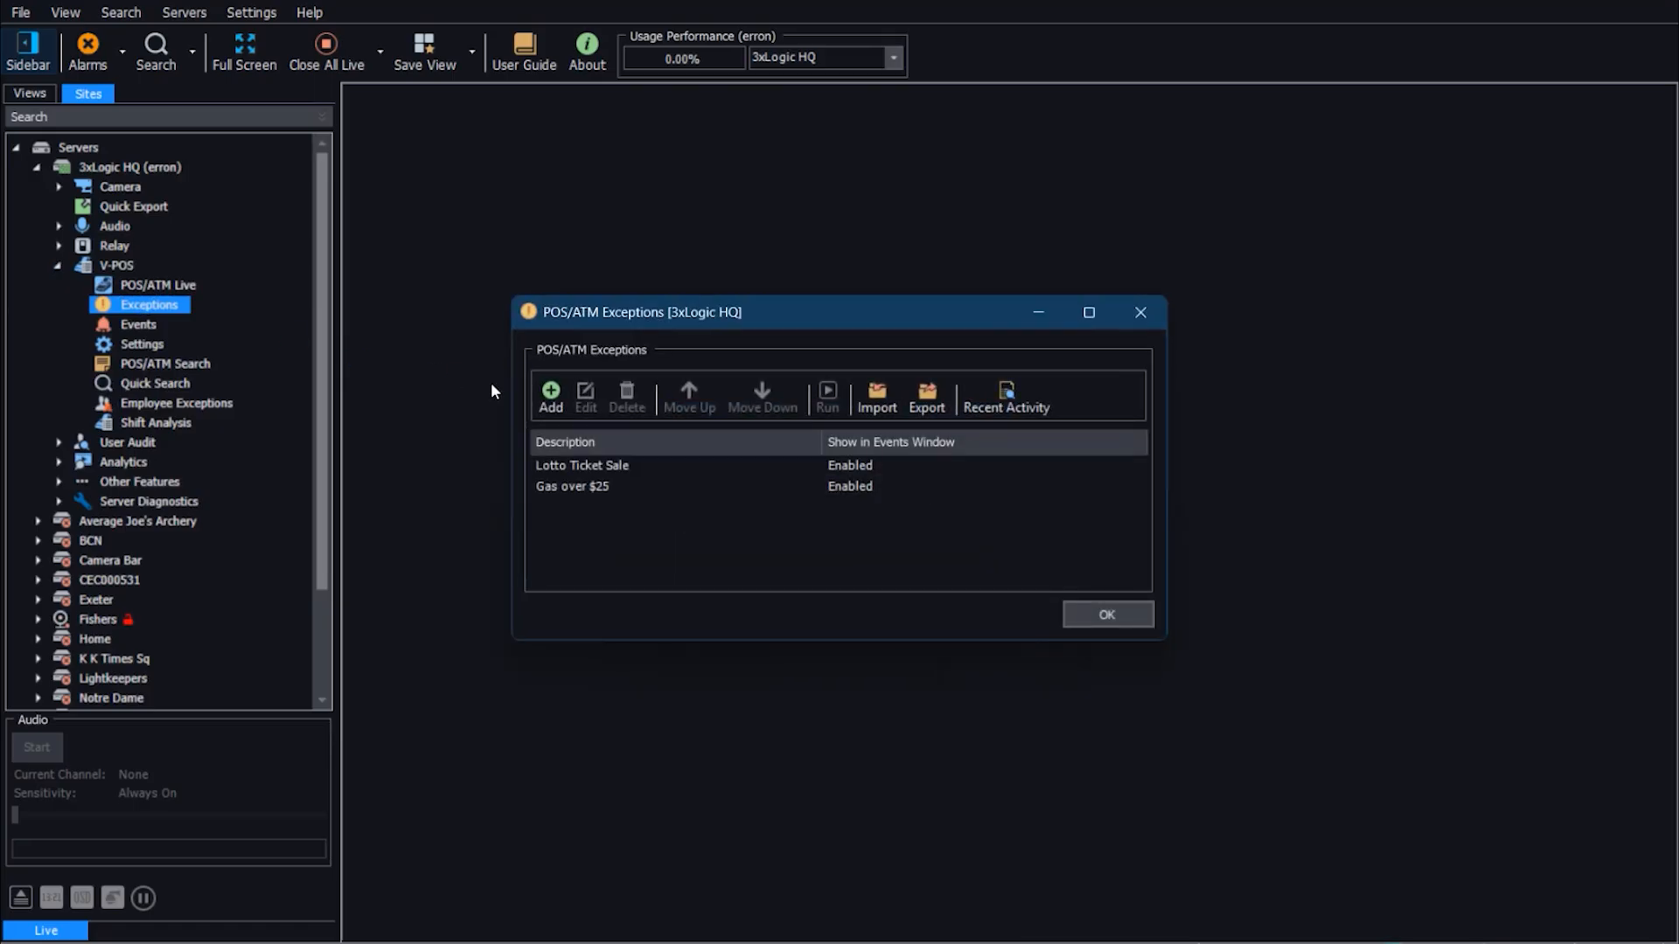
click(602, 466)
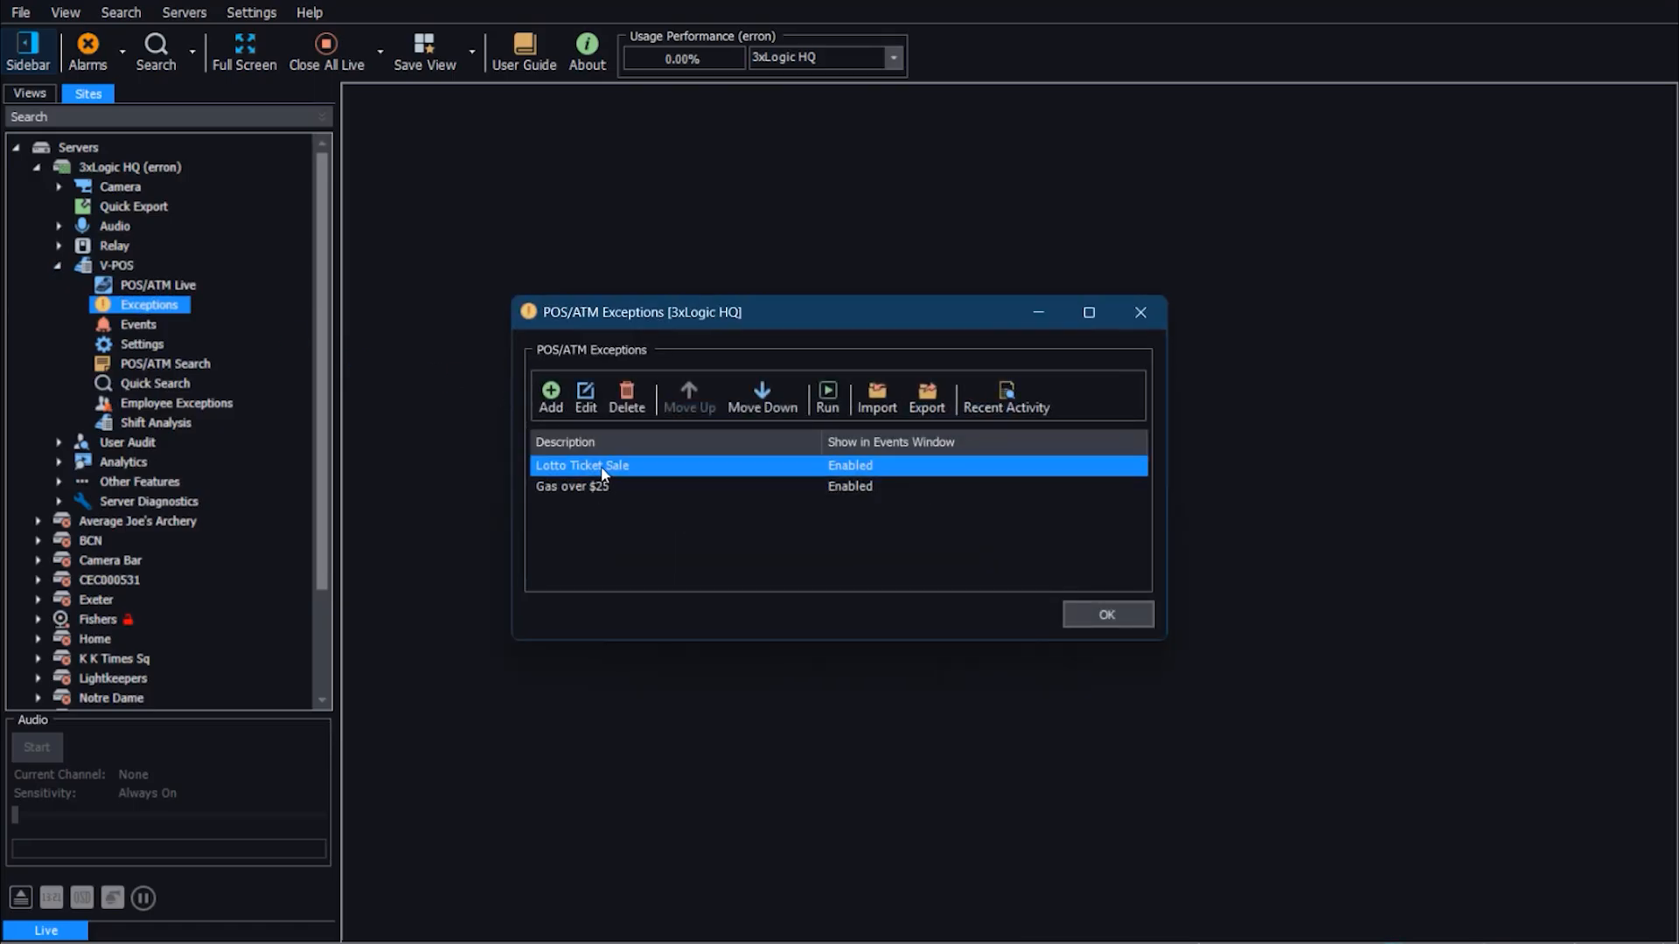
click(585, 399)
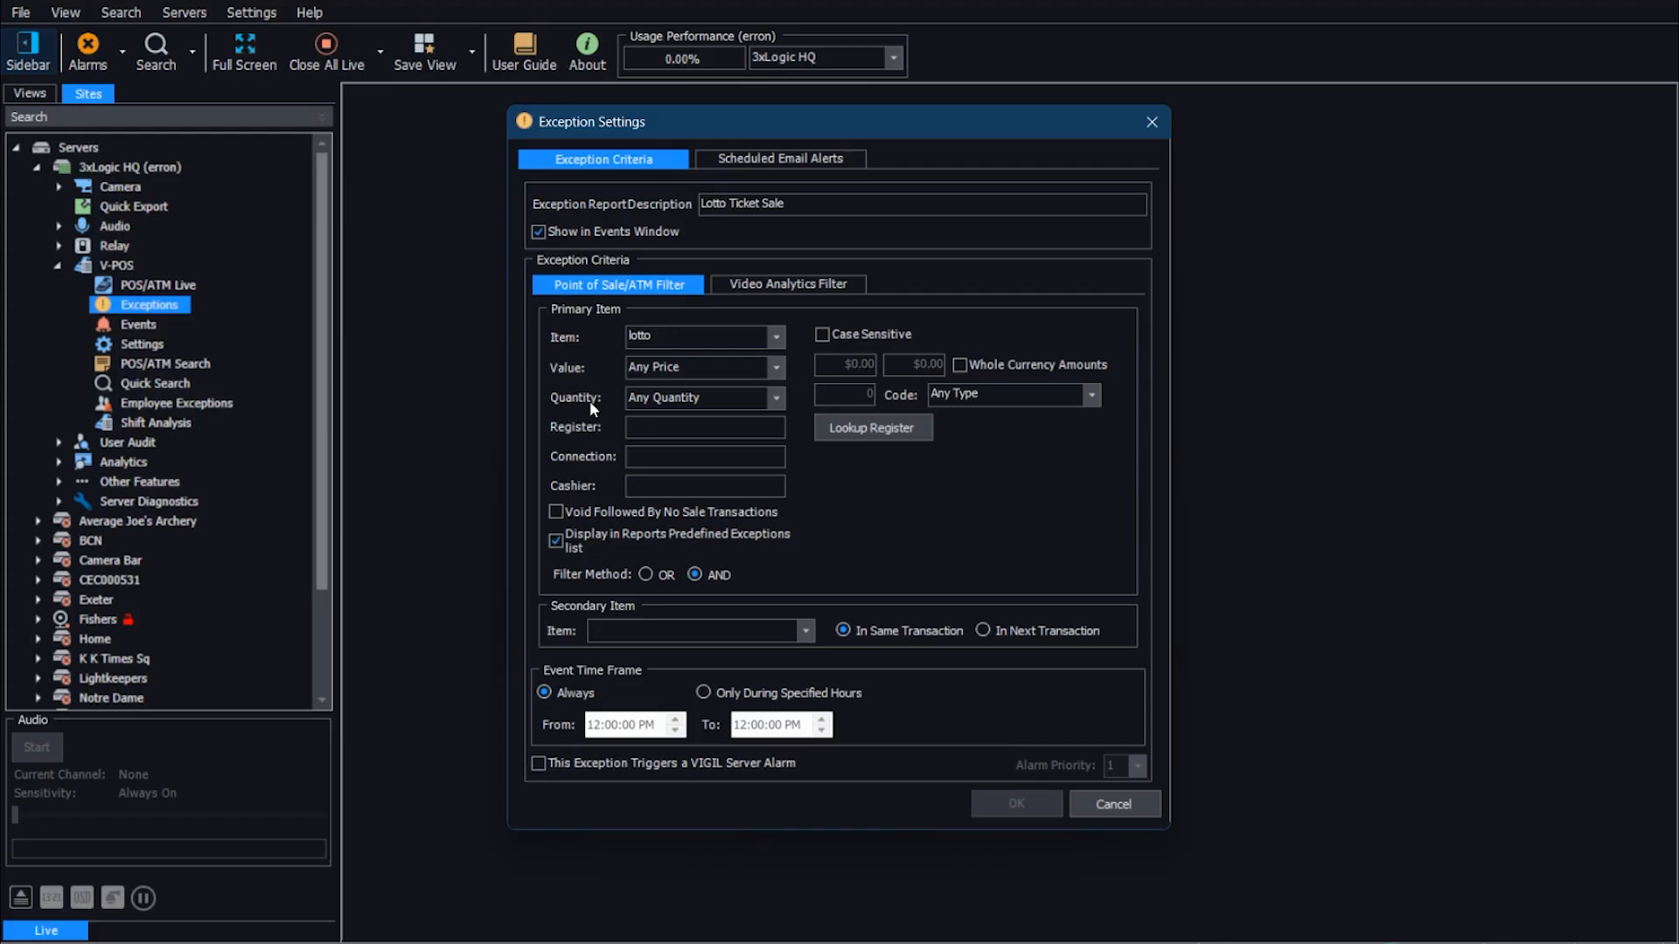
click(1149, 123)
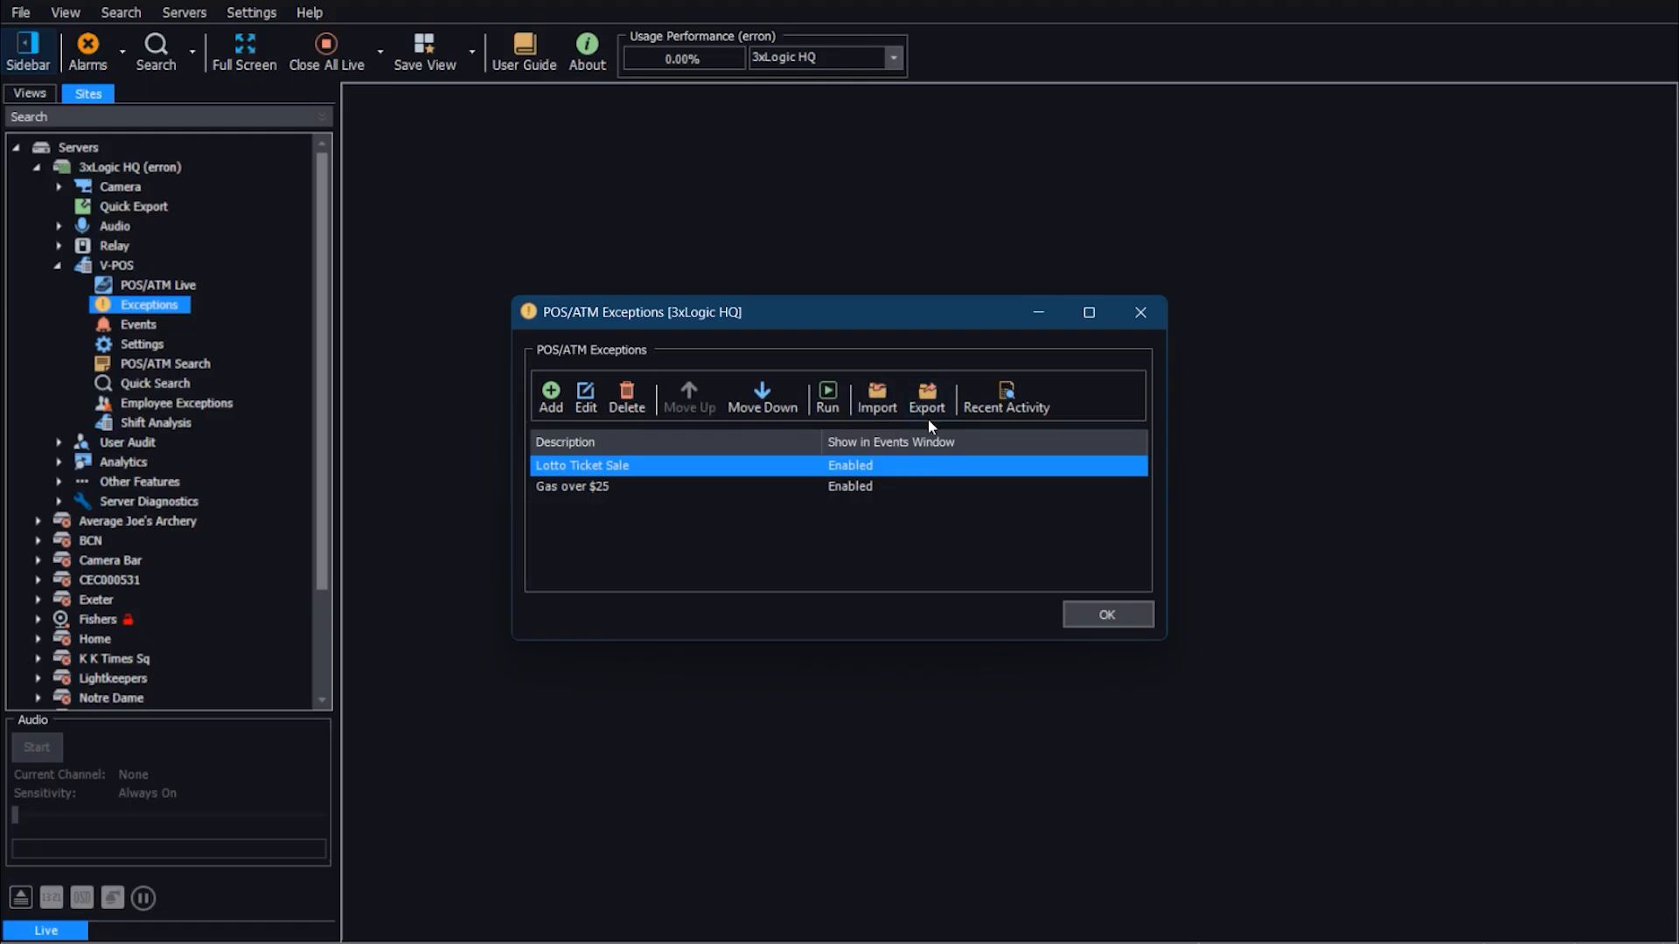
Step: Review the recent activity log of the POS/ATM exceptions
click(1005, 394)
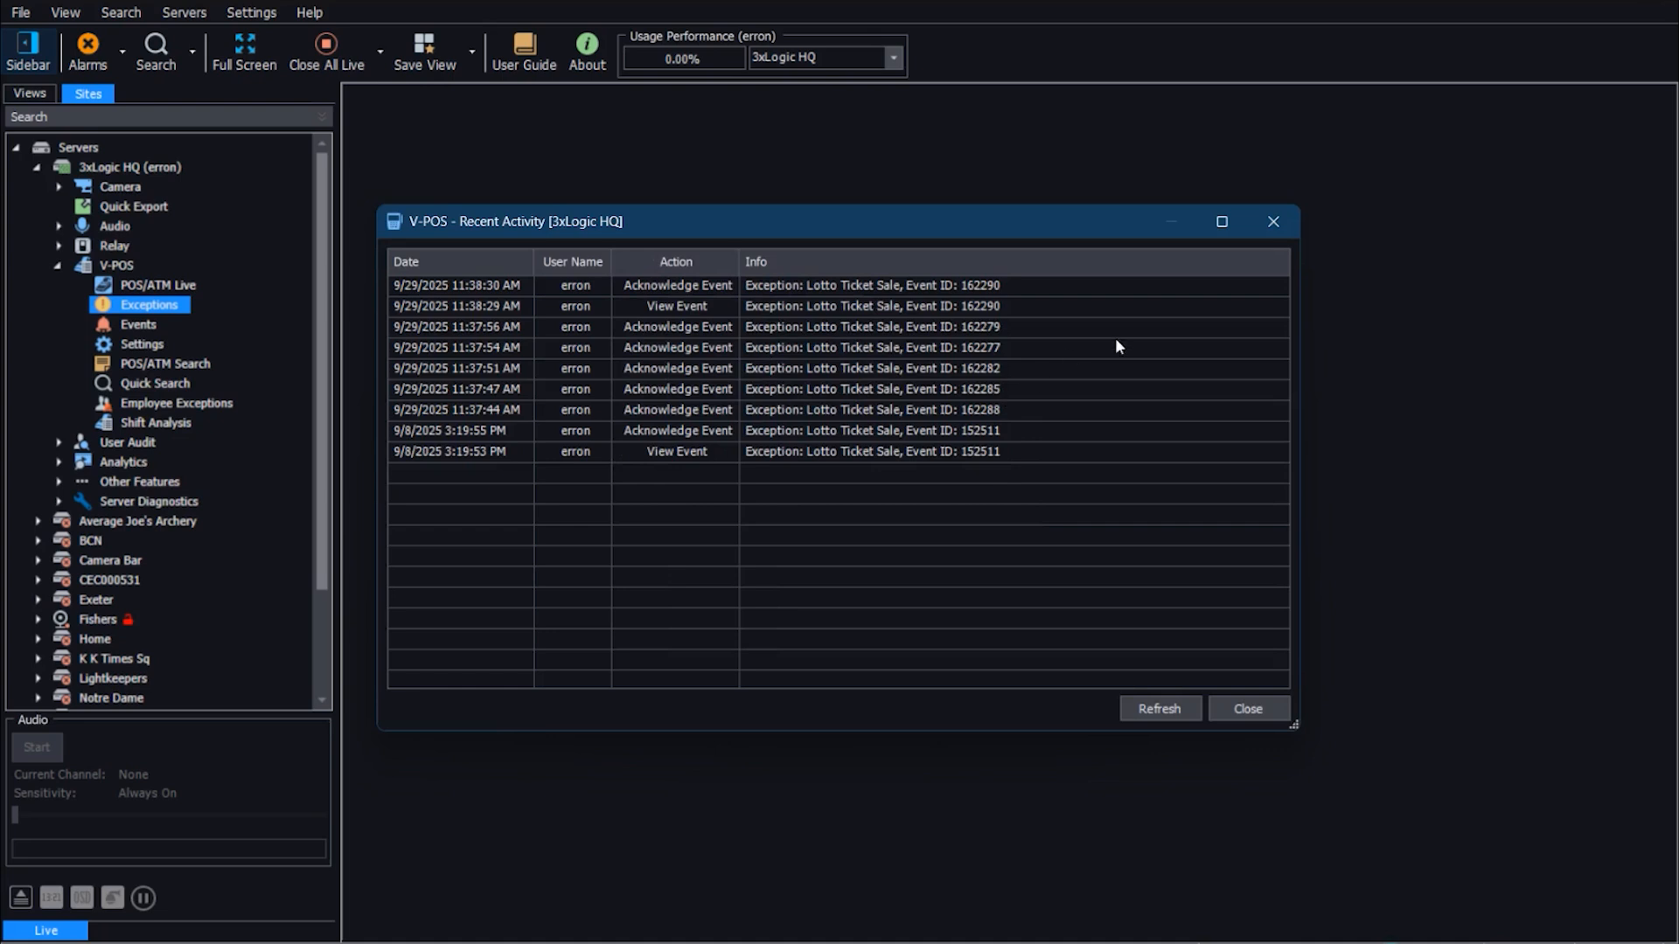
click(1273, 223)
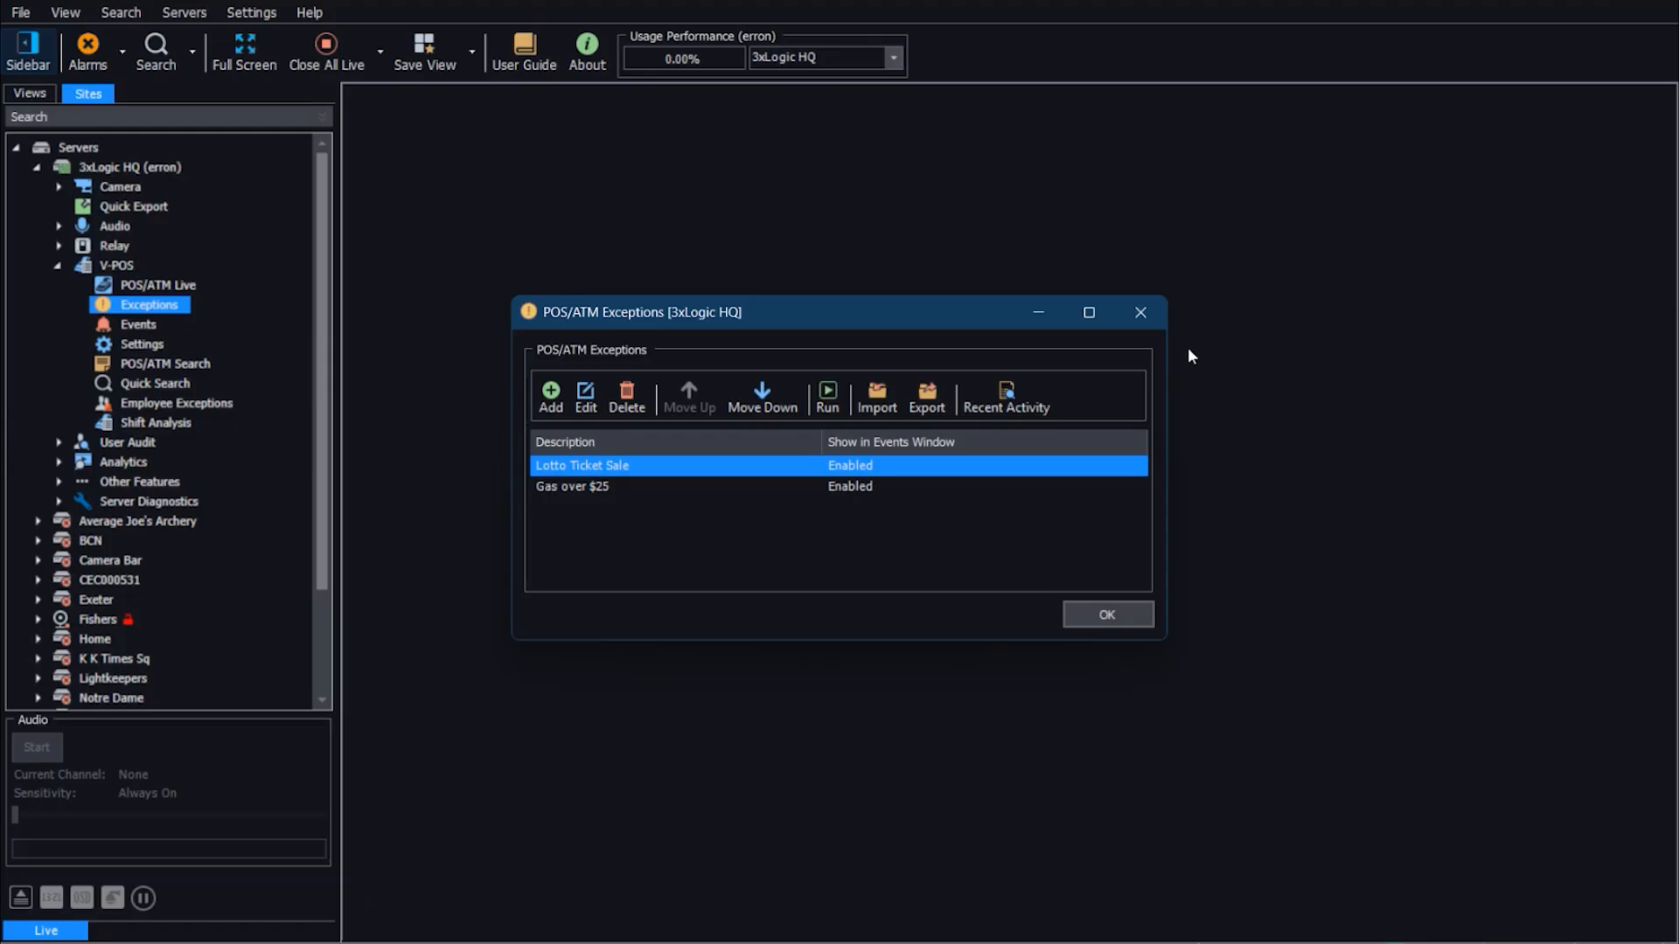
Step: Add a new exception described as "sale over 200" with the code NS (No Sale)
click(552, 392)
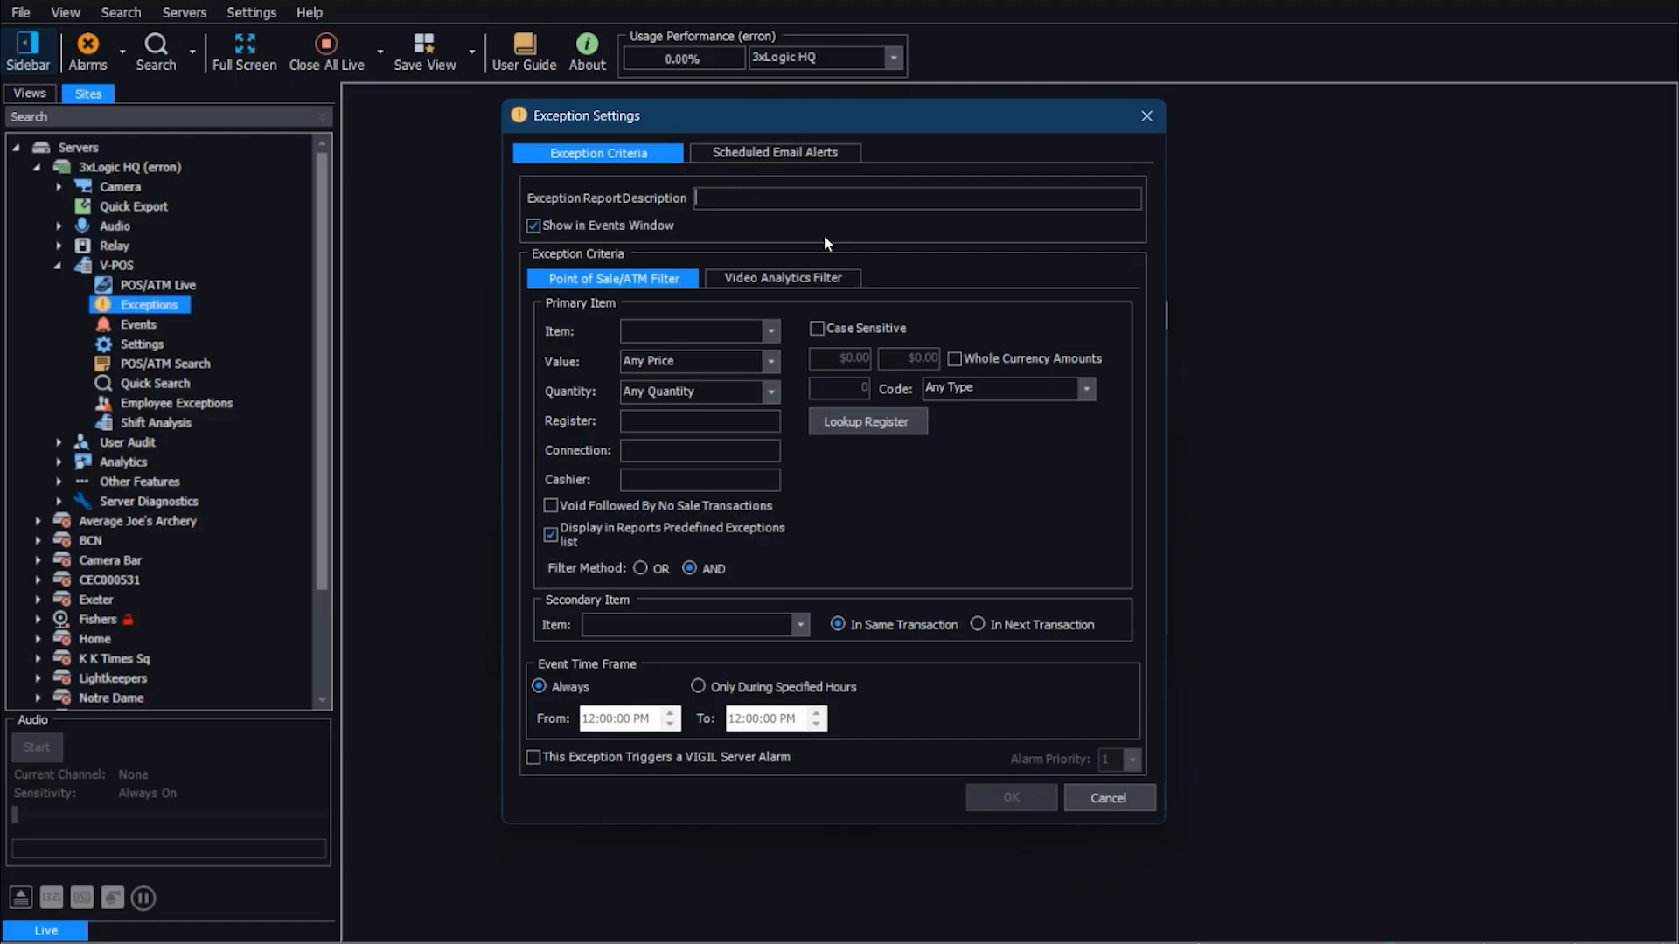
text(sa)
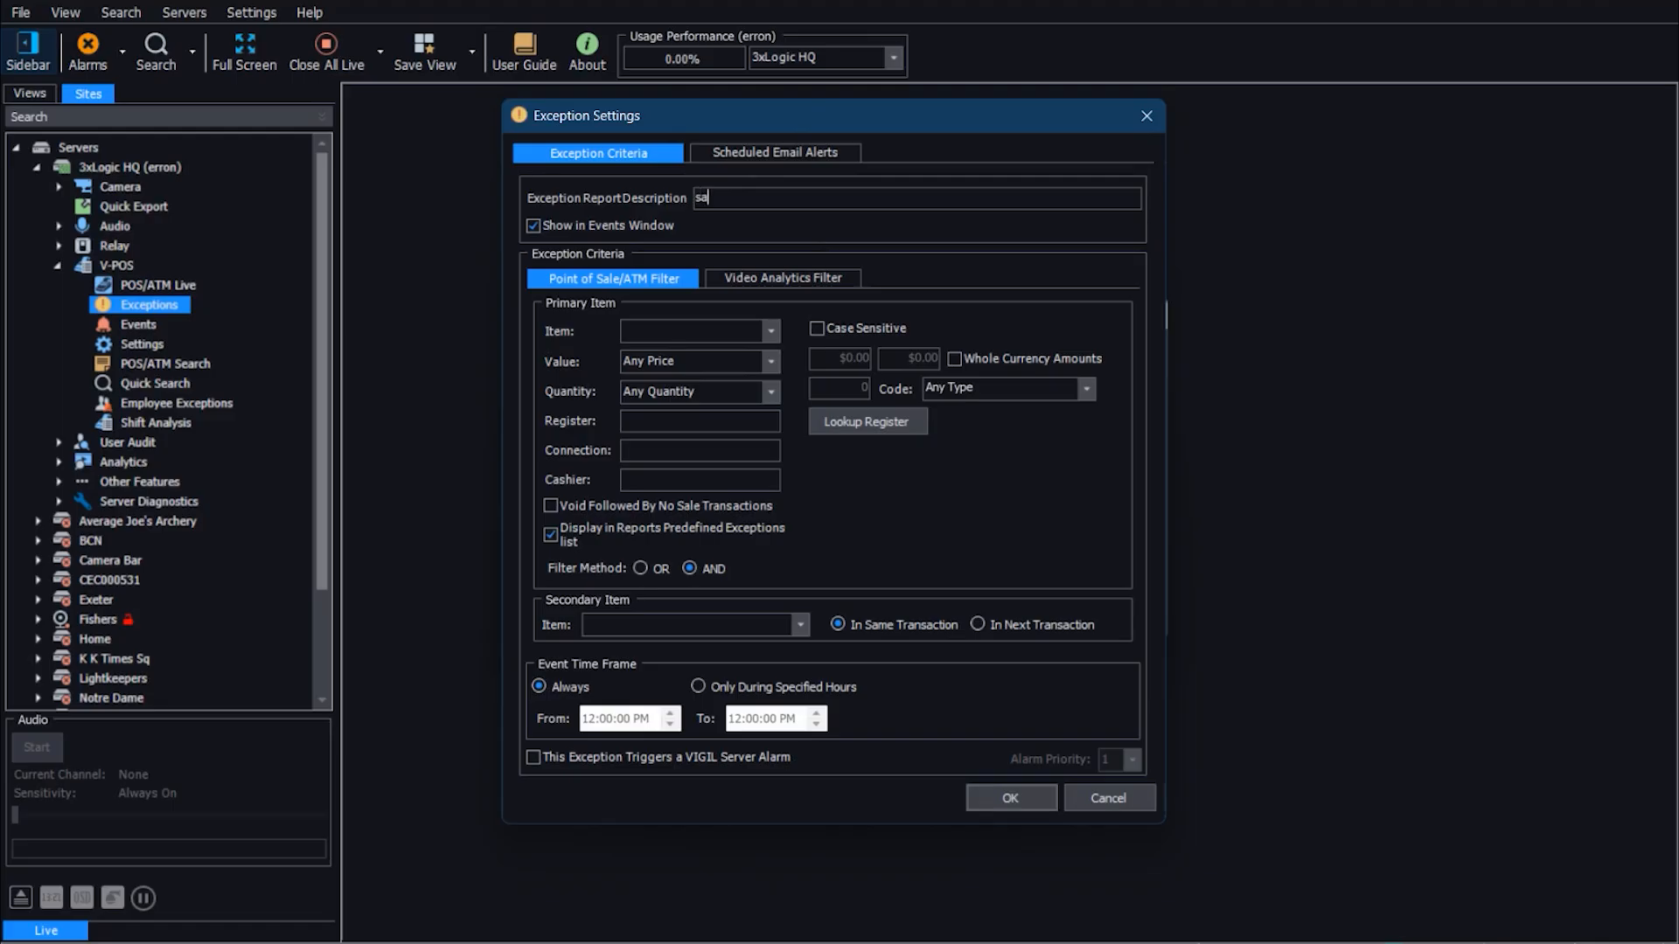
text(le over 200)
click(1084, 386)
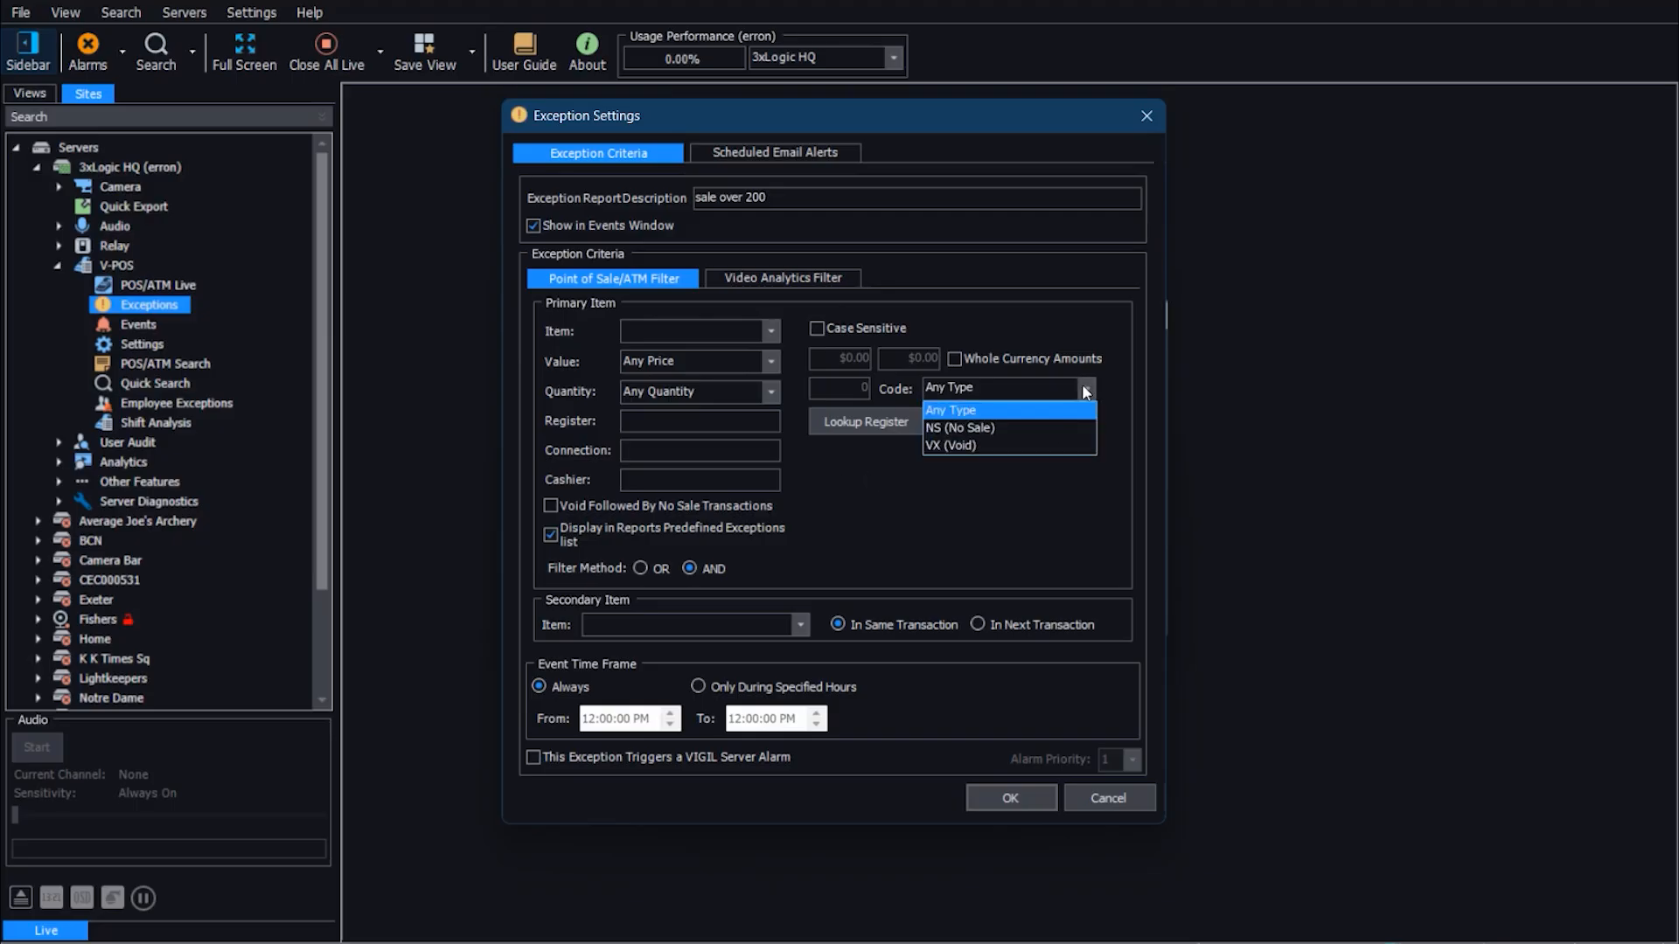
click(1001, 430)
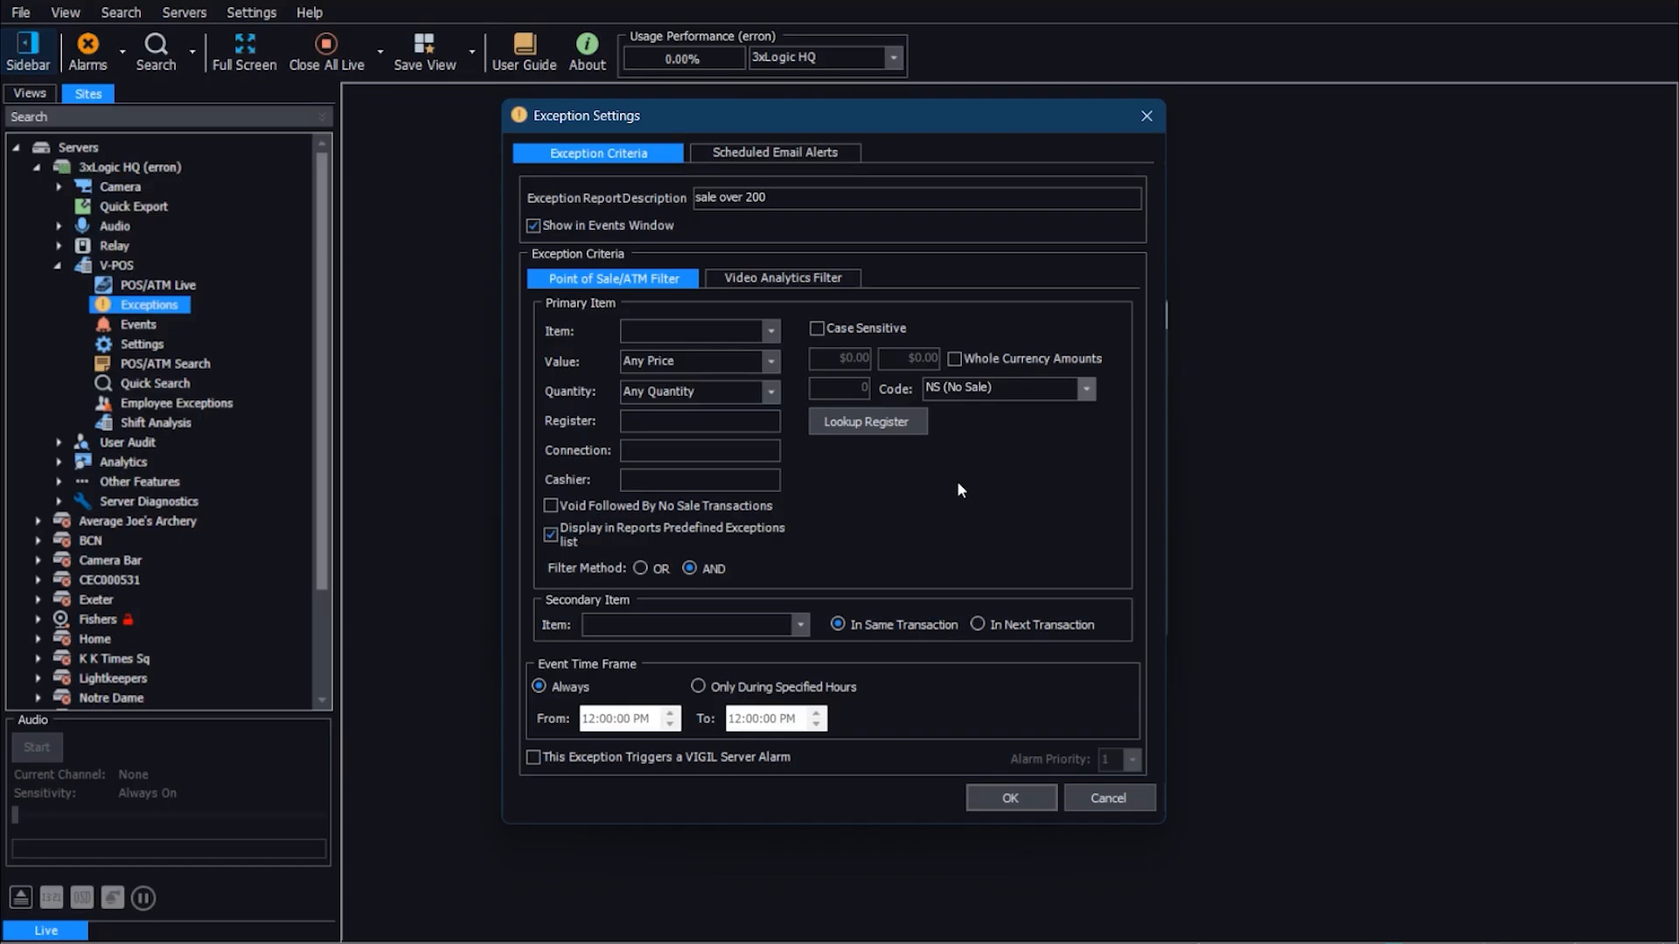
Step: Set the primary item to "gas" with case sensitivity and the value condition to Between, and check the quantity options
click(657, 325)
text(gas)
click(772, 362)
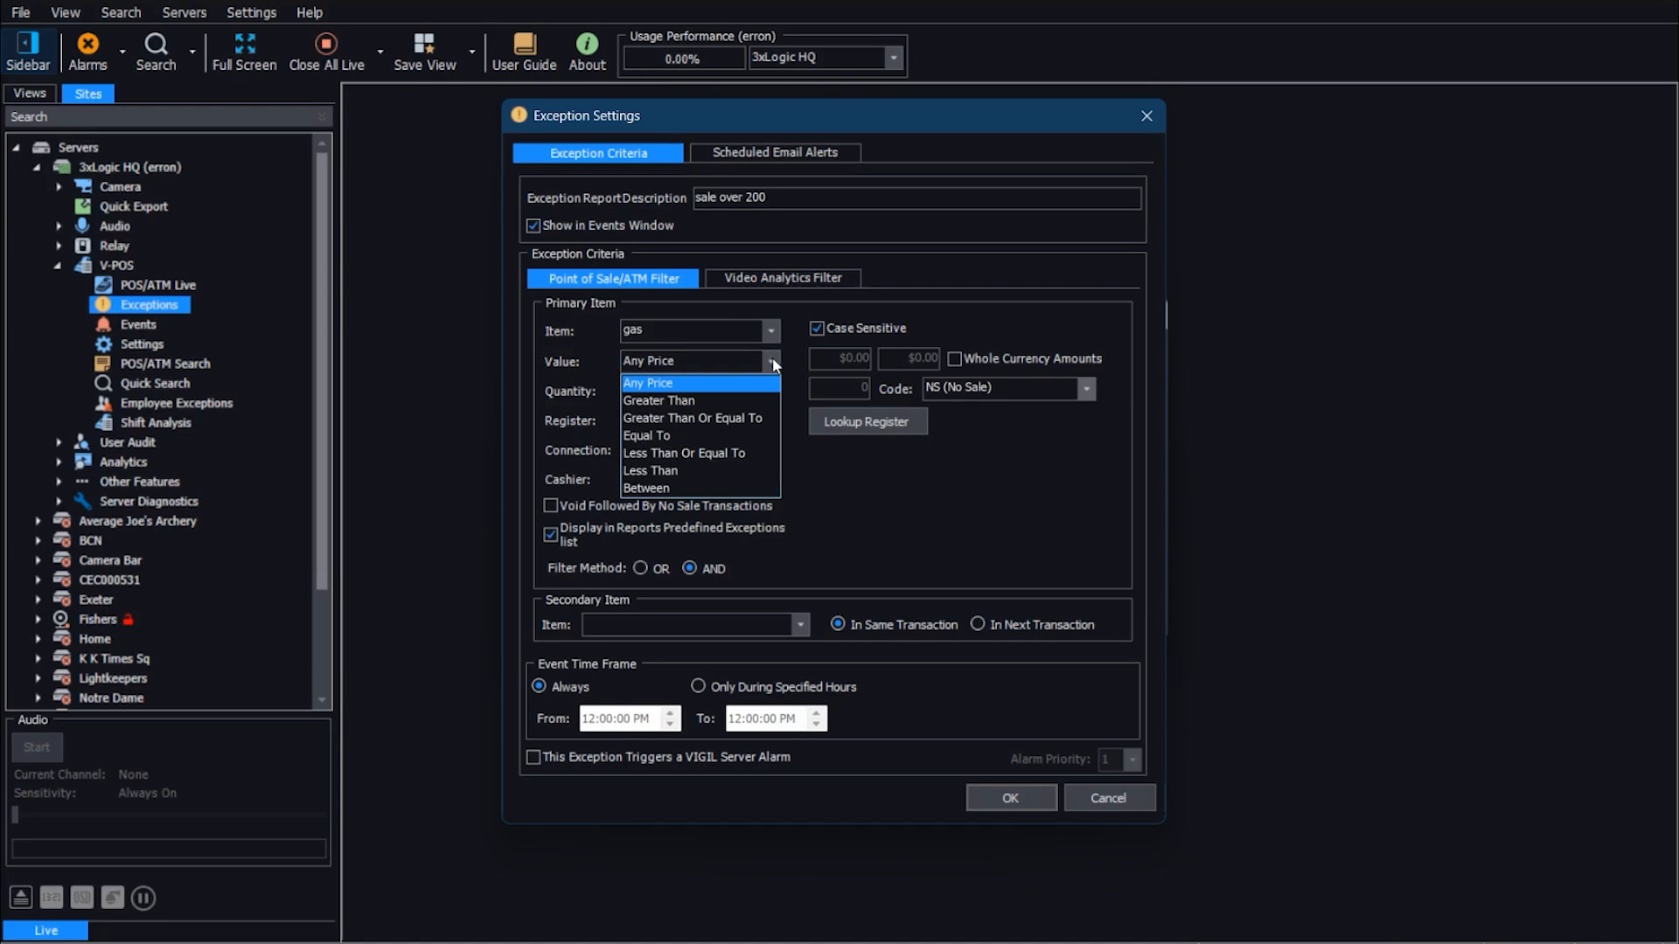
click(708, 487)
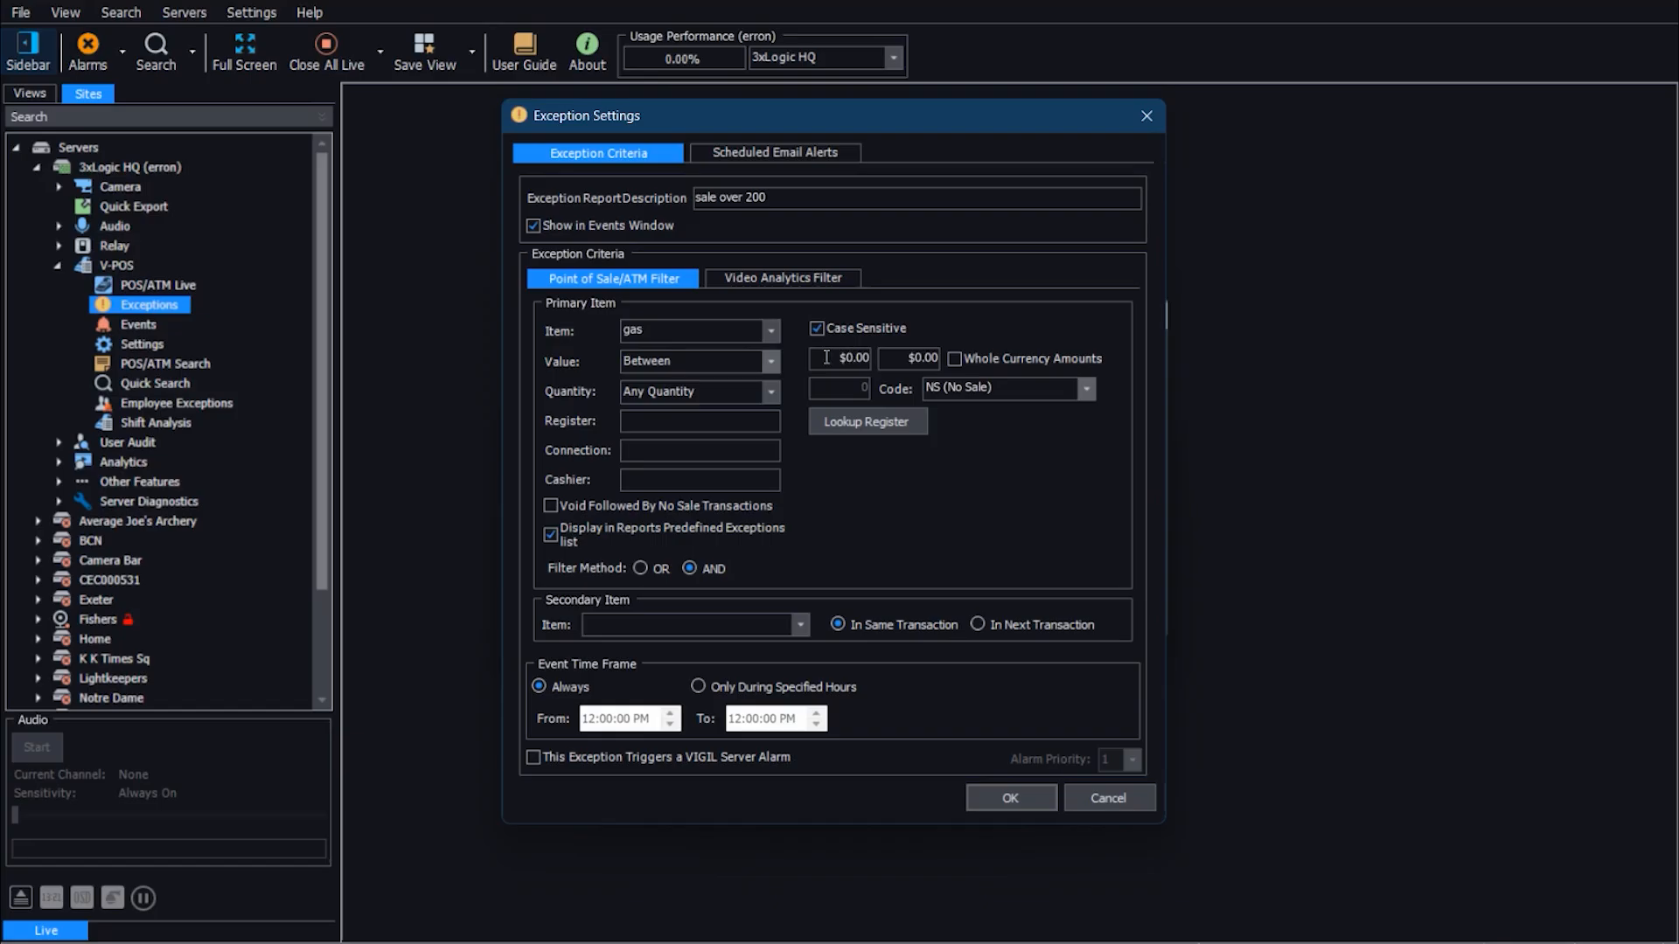
click(770, 393)
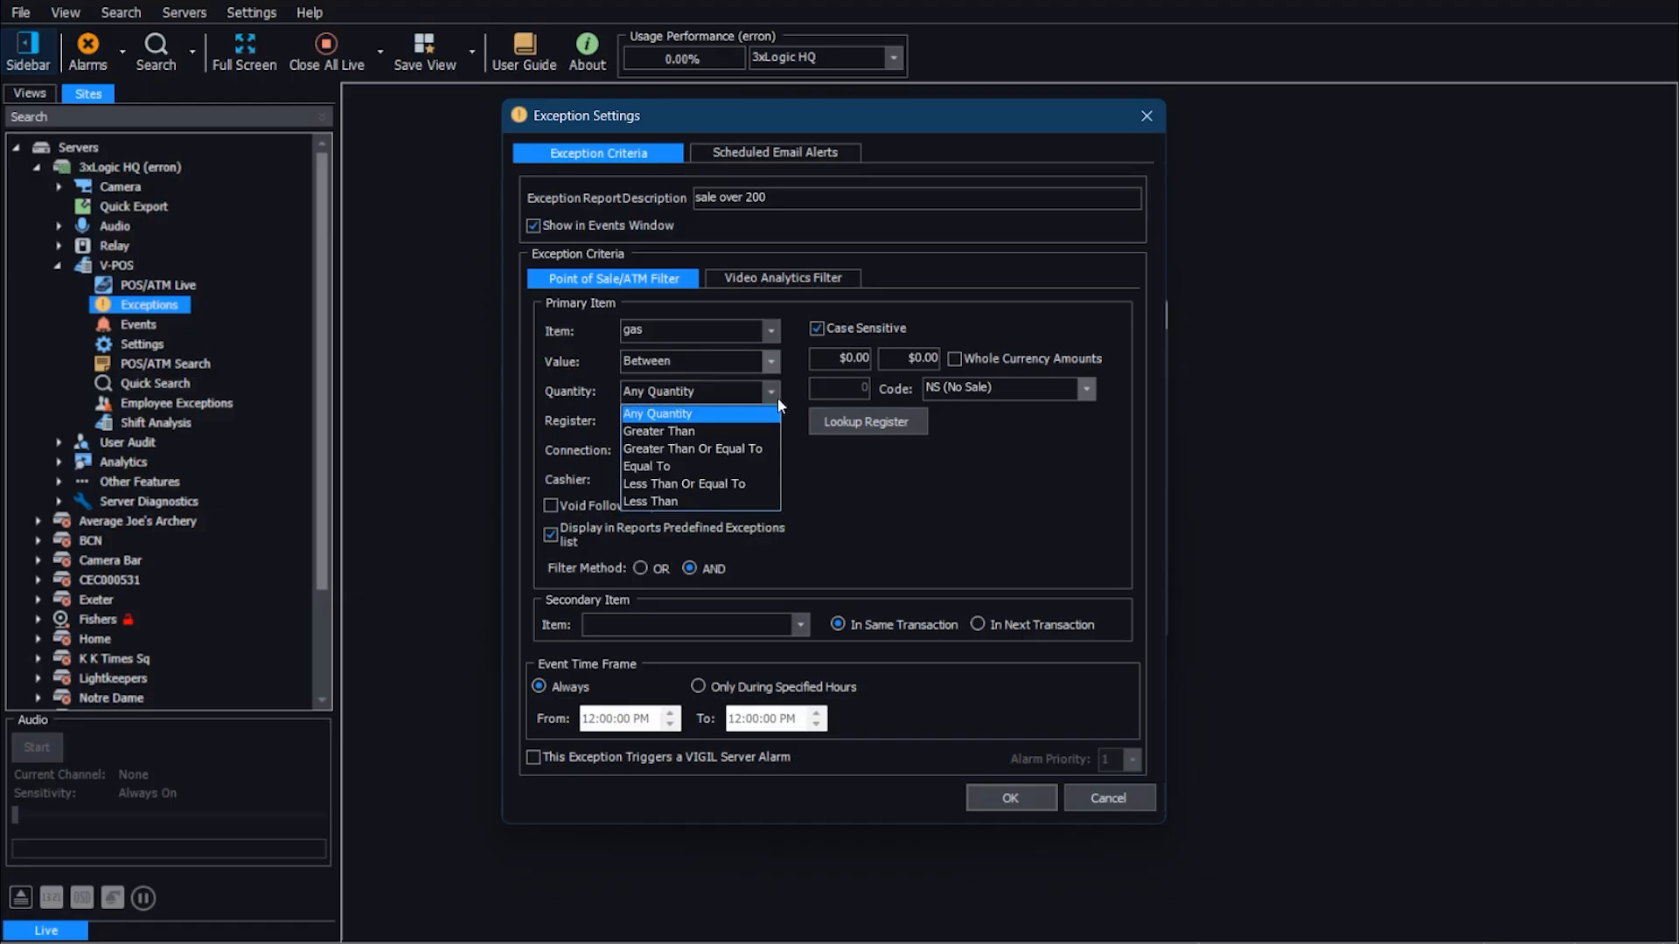
click(791, 400)
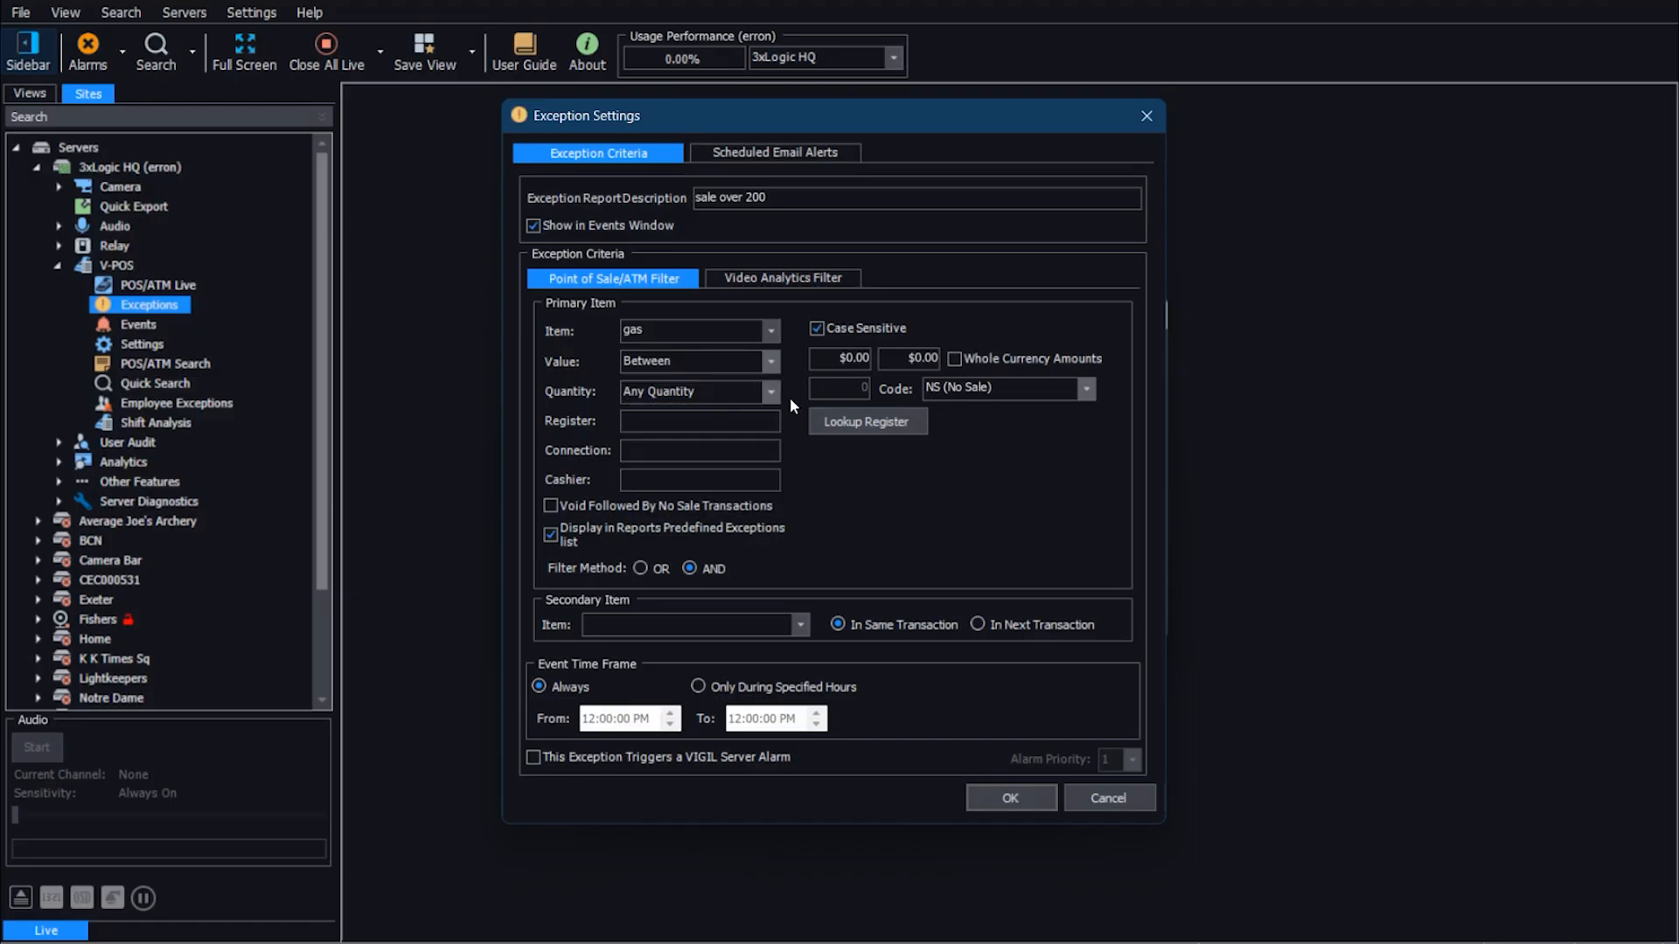
Step: Limit the exception to register 3, enter the cashier's name, and exclude it from the reports' predefined exceptions list
click(747, 423)
text(Mike)
Step: Restrict the exception to specified hours and make it trigger a VIGIL Server alarm, and view the video analytics filter
click(698, 687)
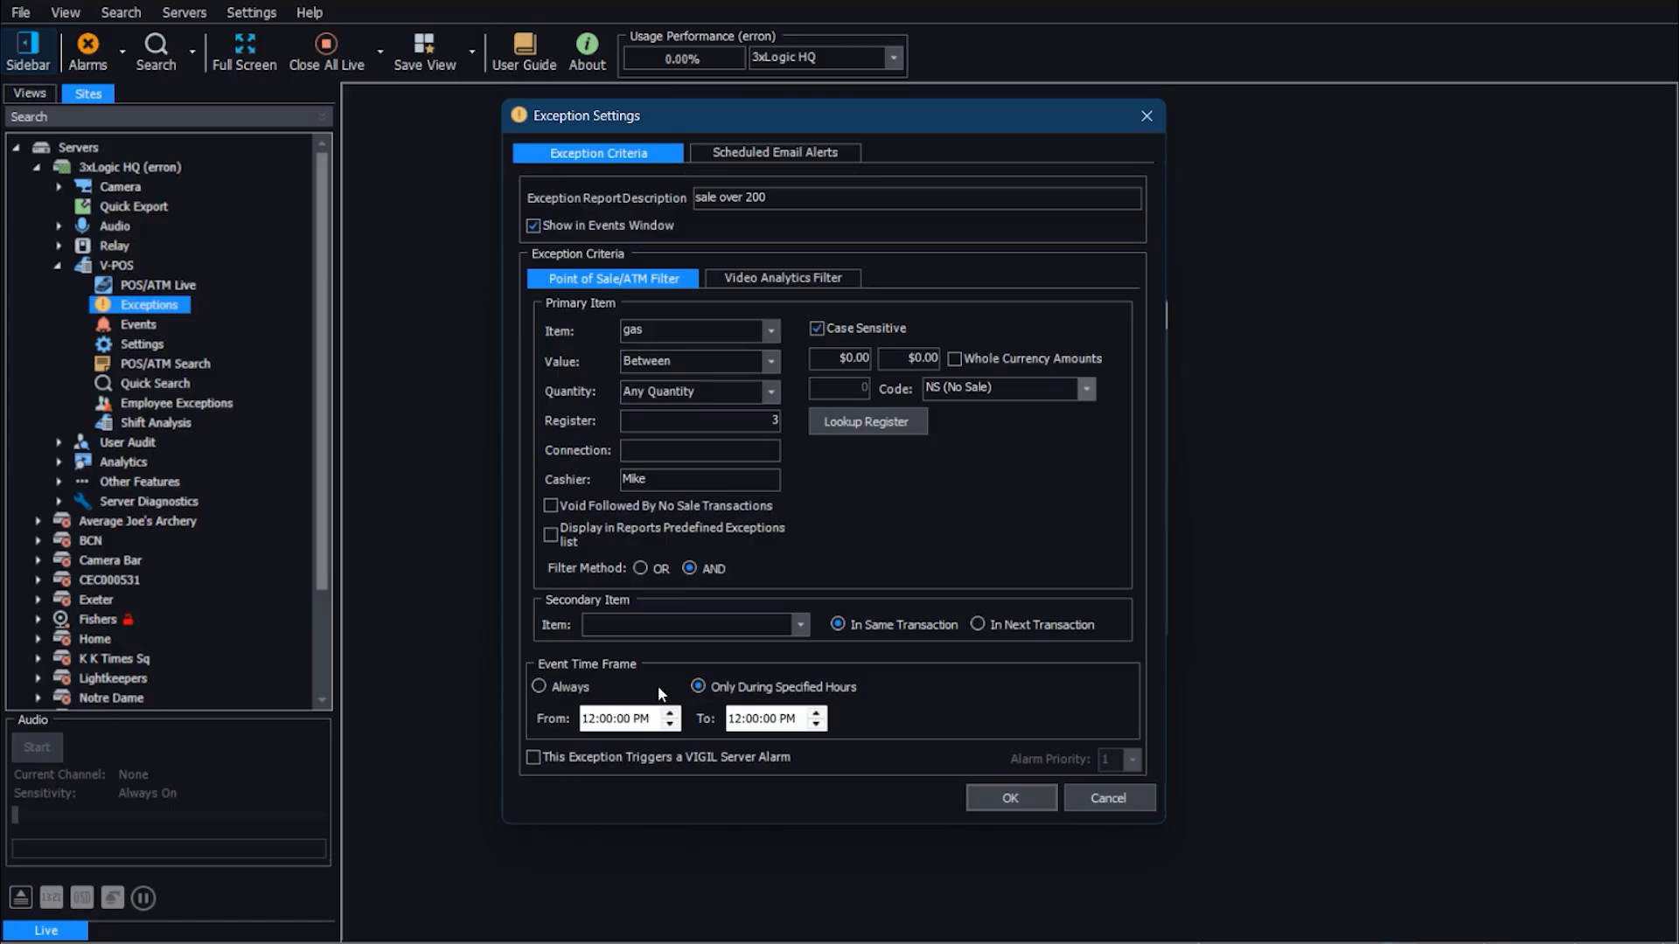
click(533, 758)
click(780, 279)
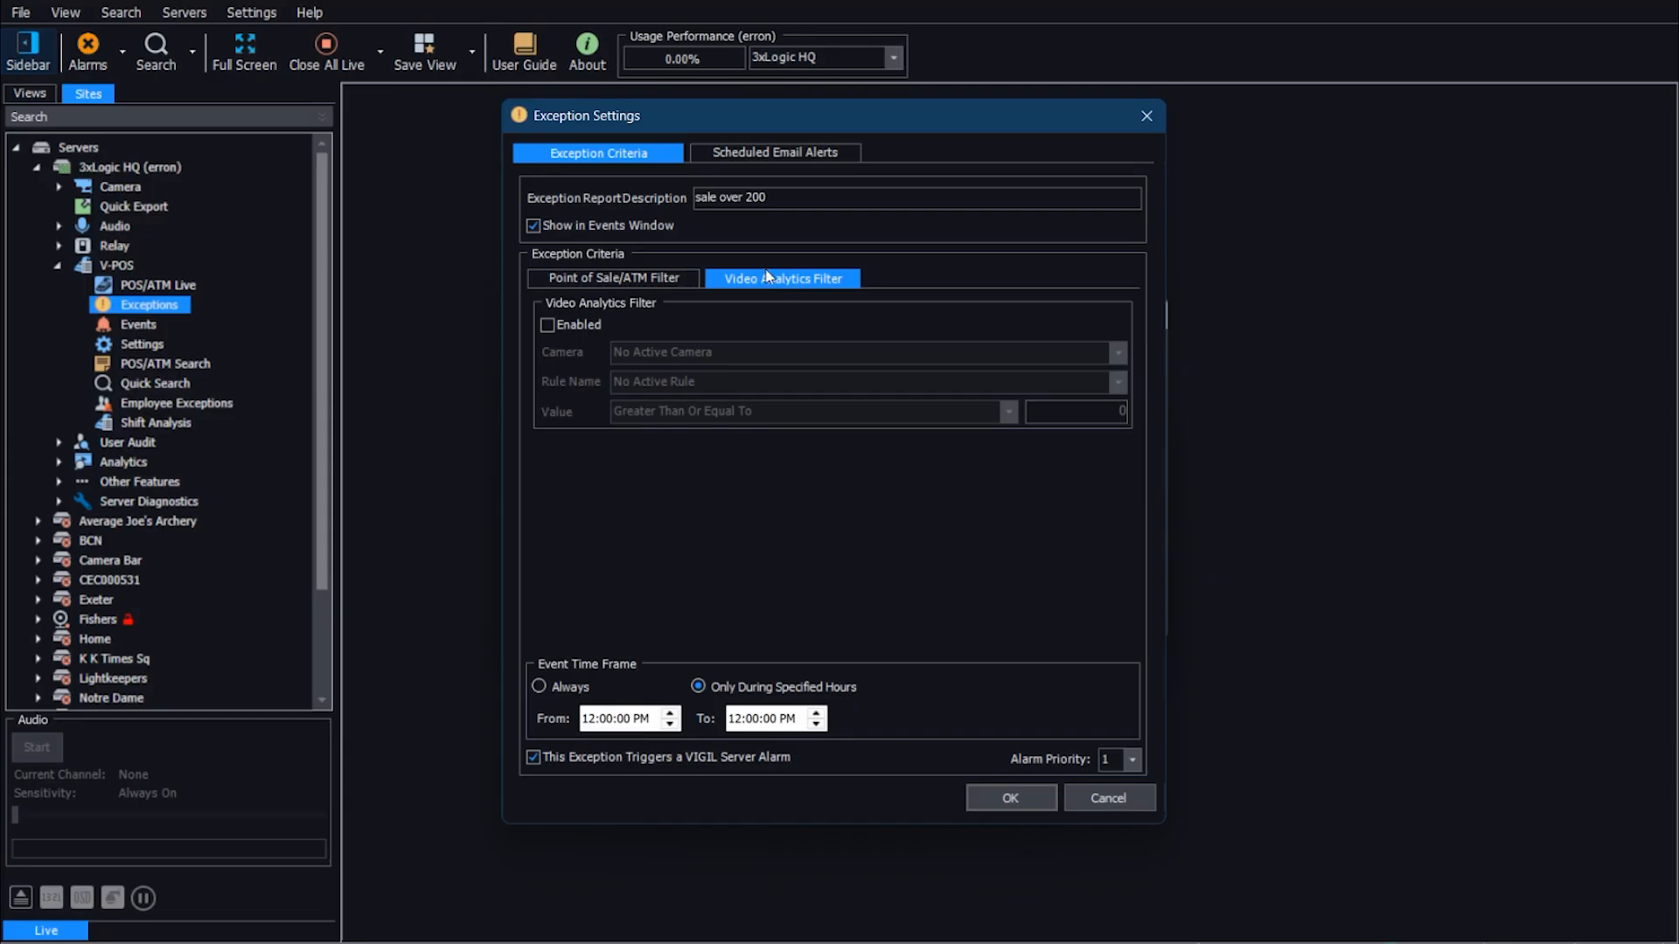
Step: Enable scheduled report emails for the exception in HTML format, sent after a lapse of at least 2 weeks
click(736, 150)
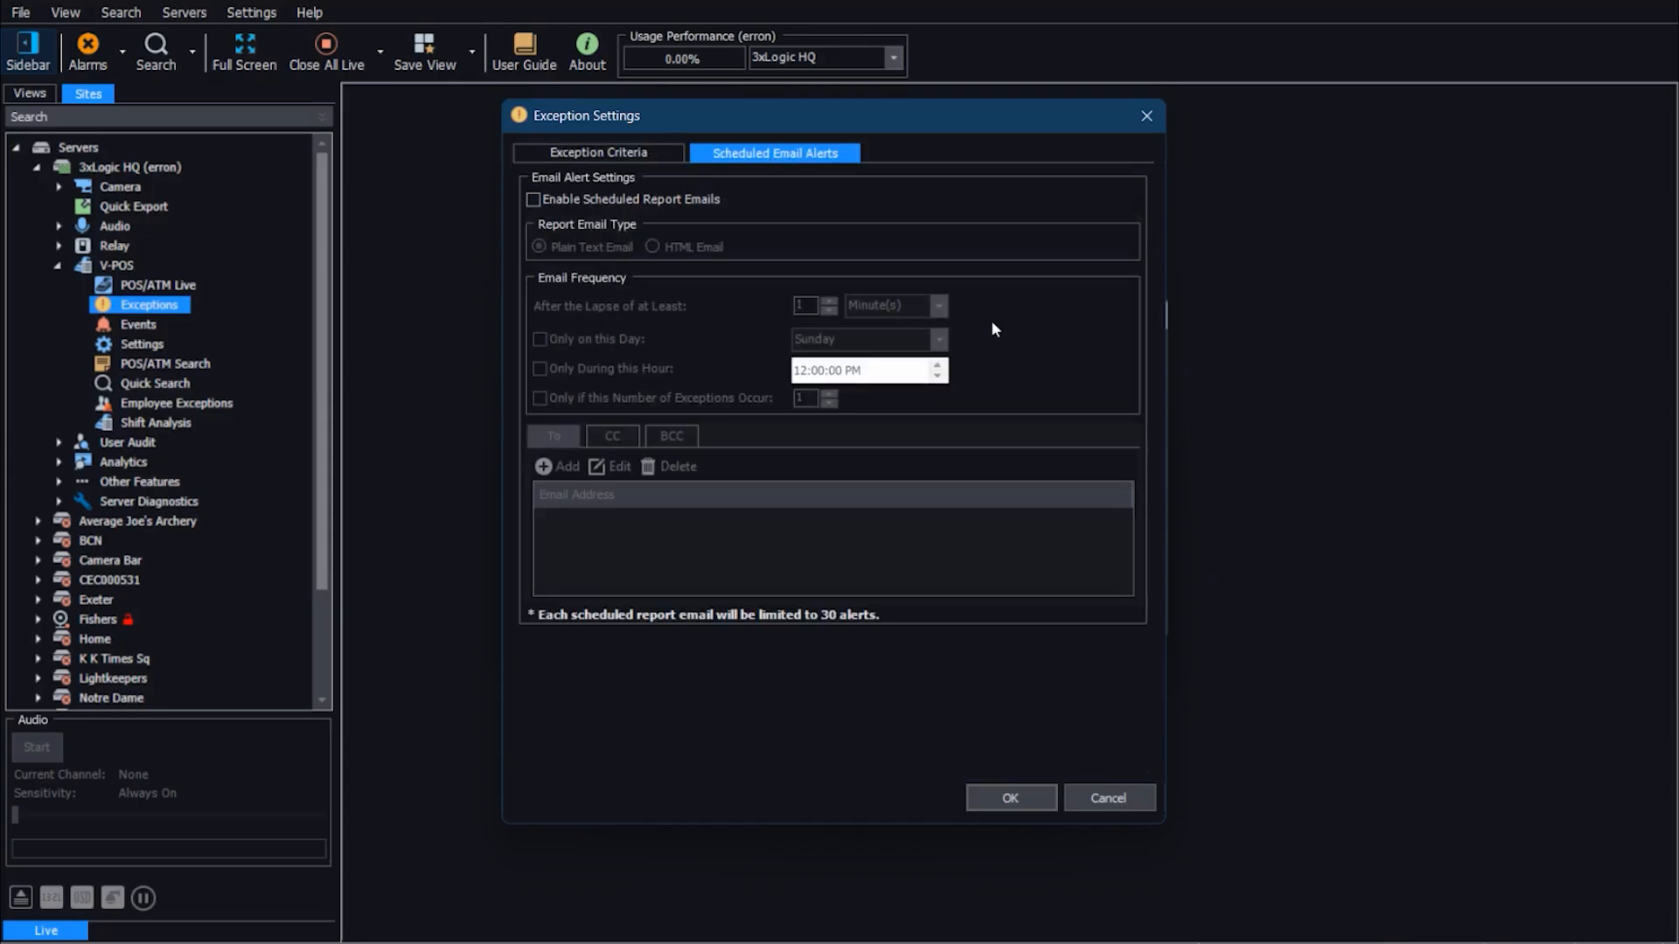
click(534, 199)
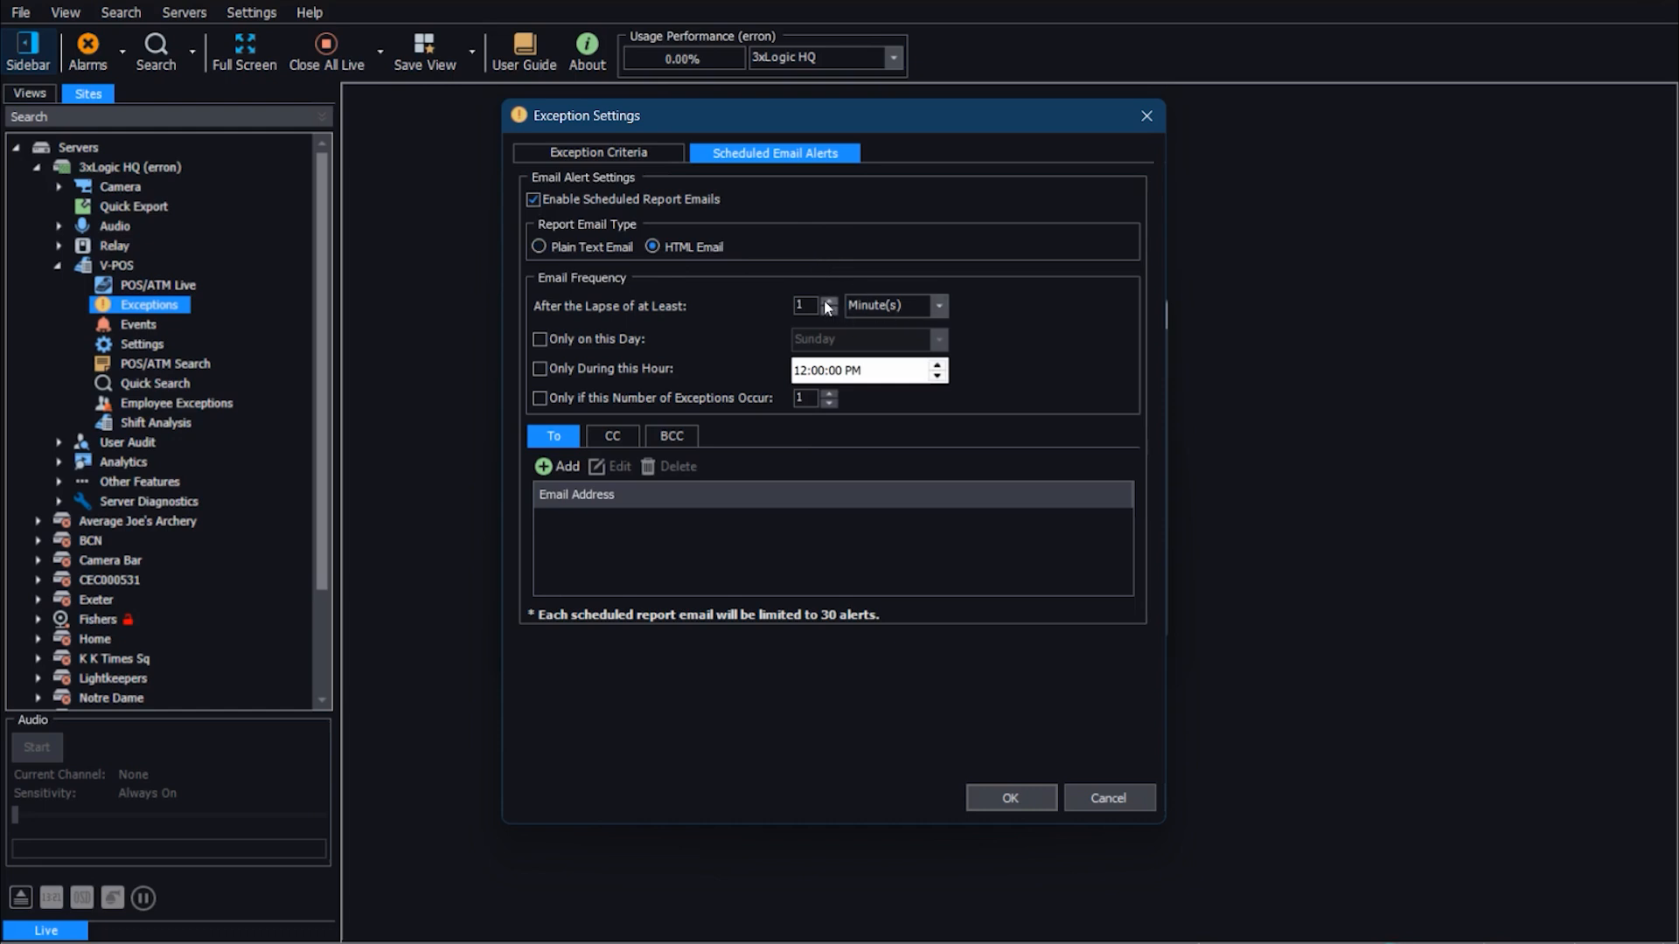
click(936, 302)
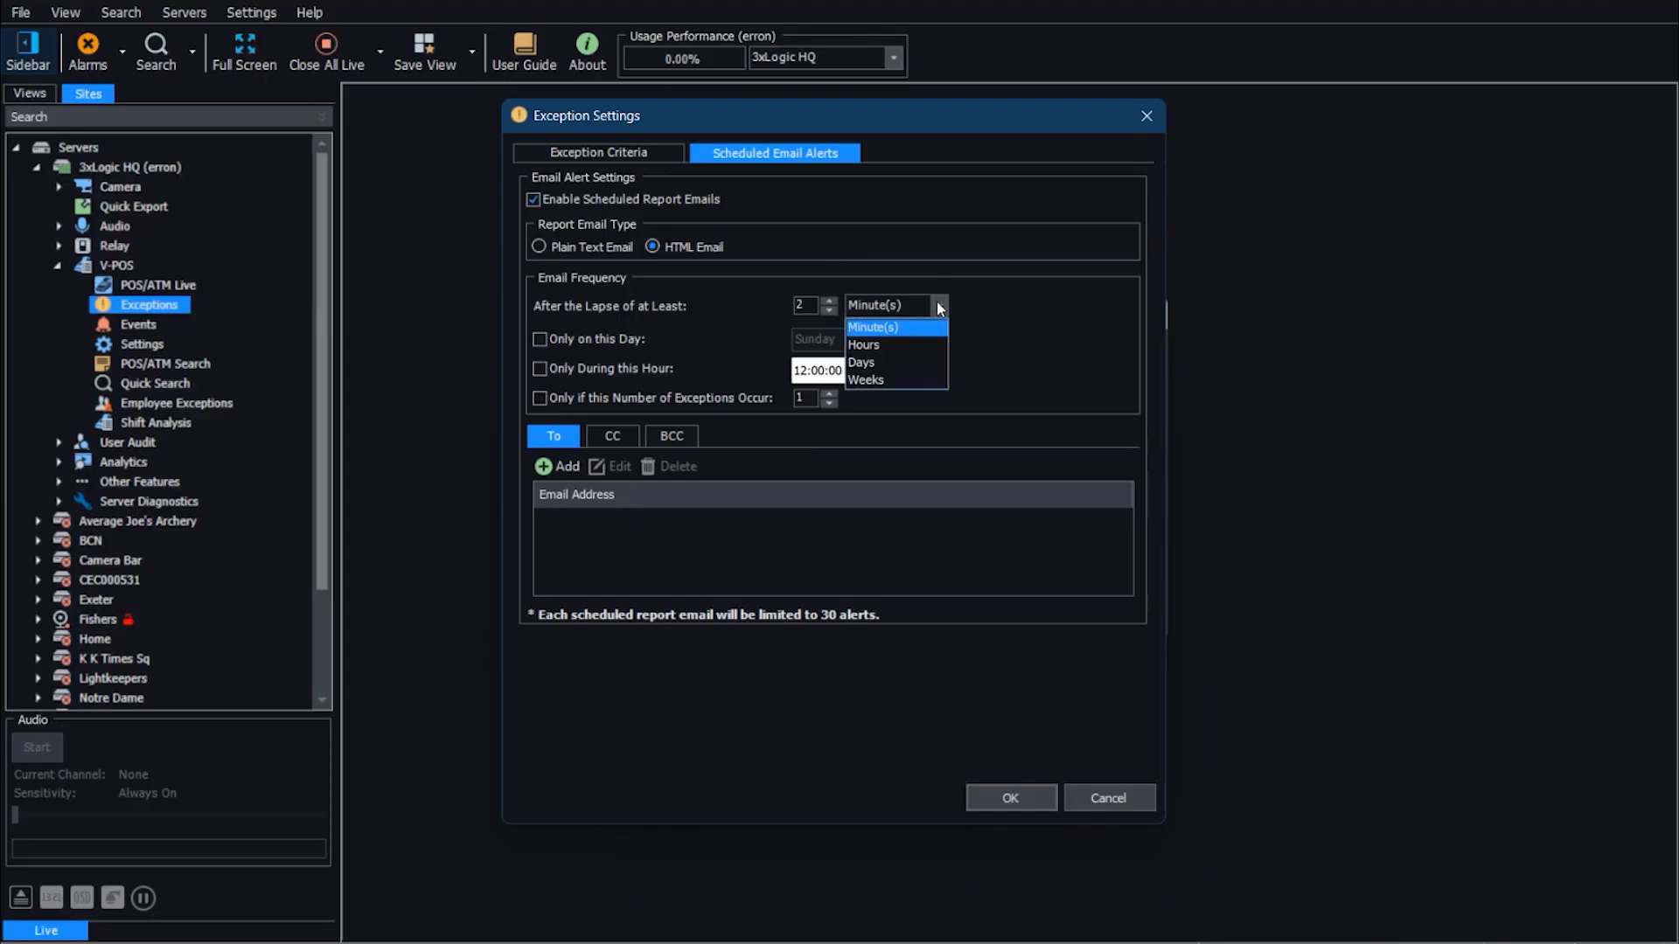
click(902, 355)
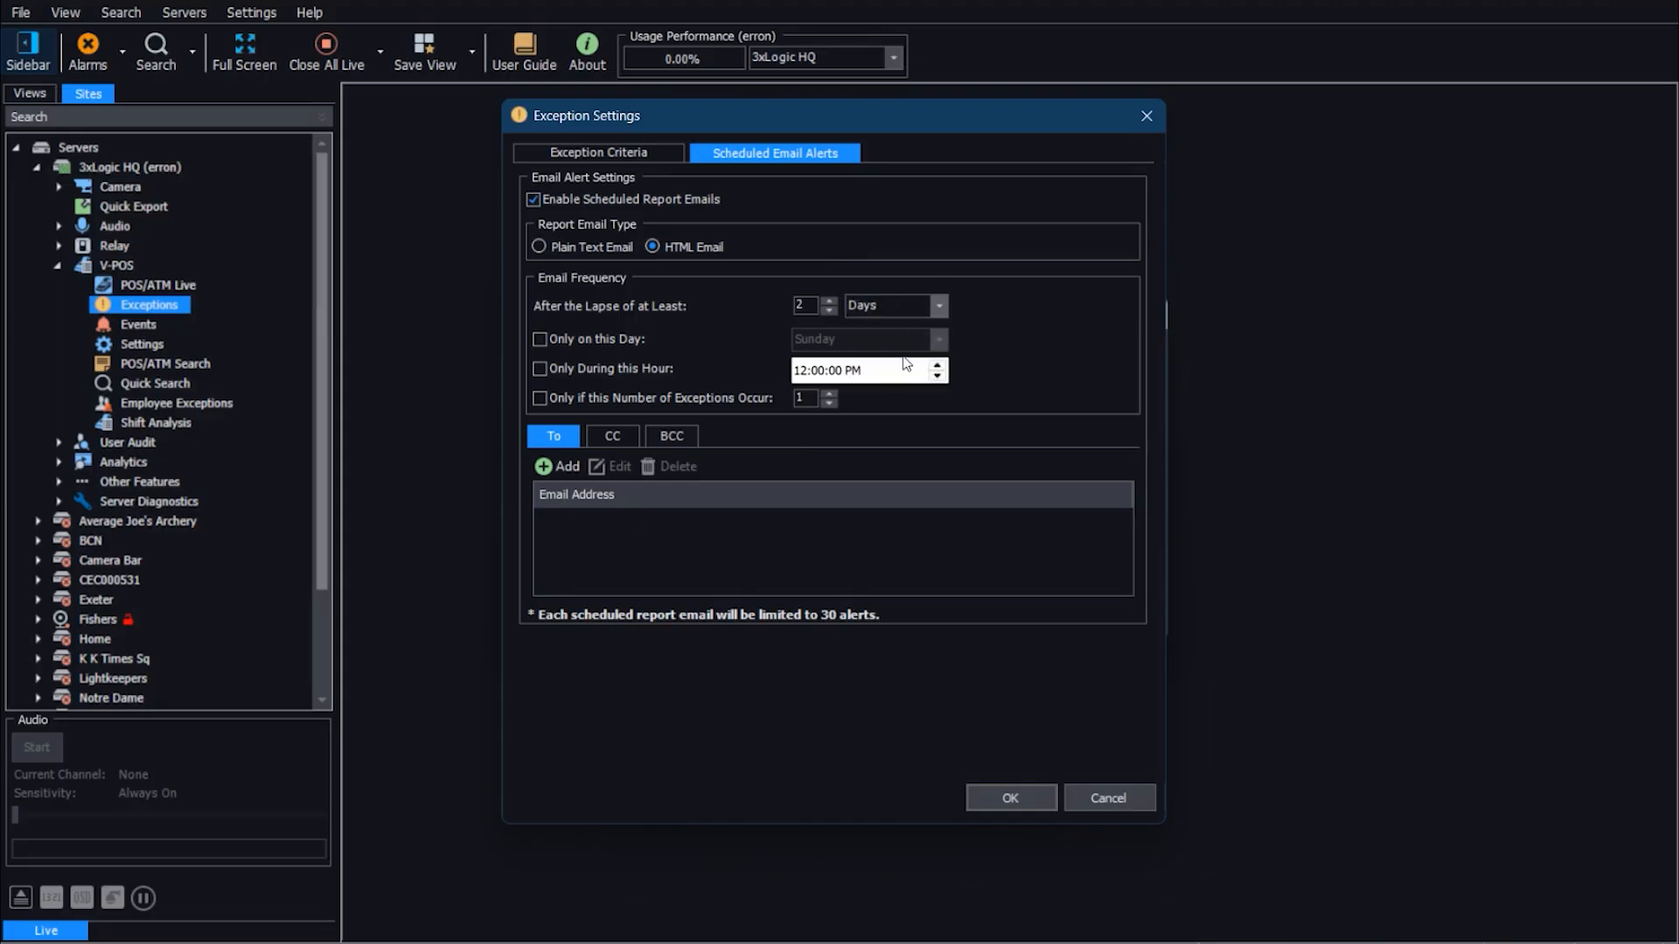
click(939, 303)
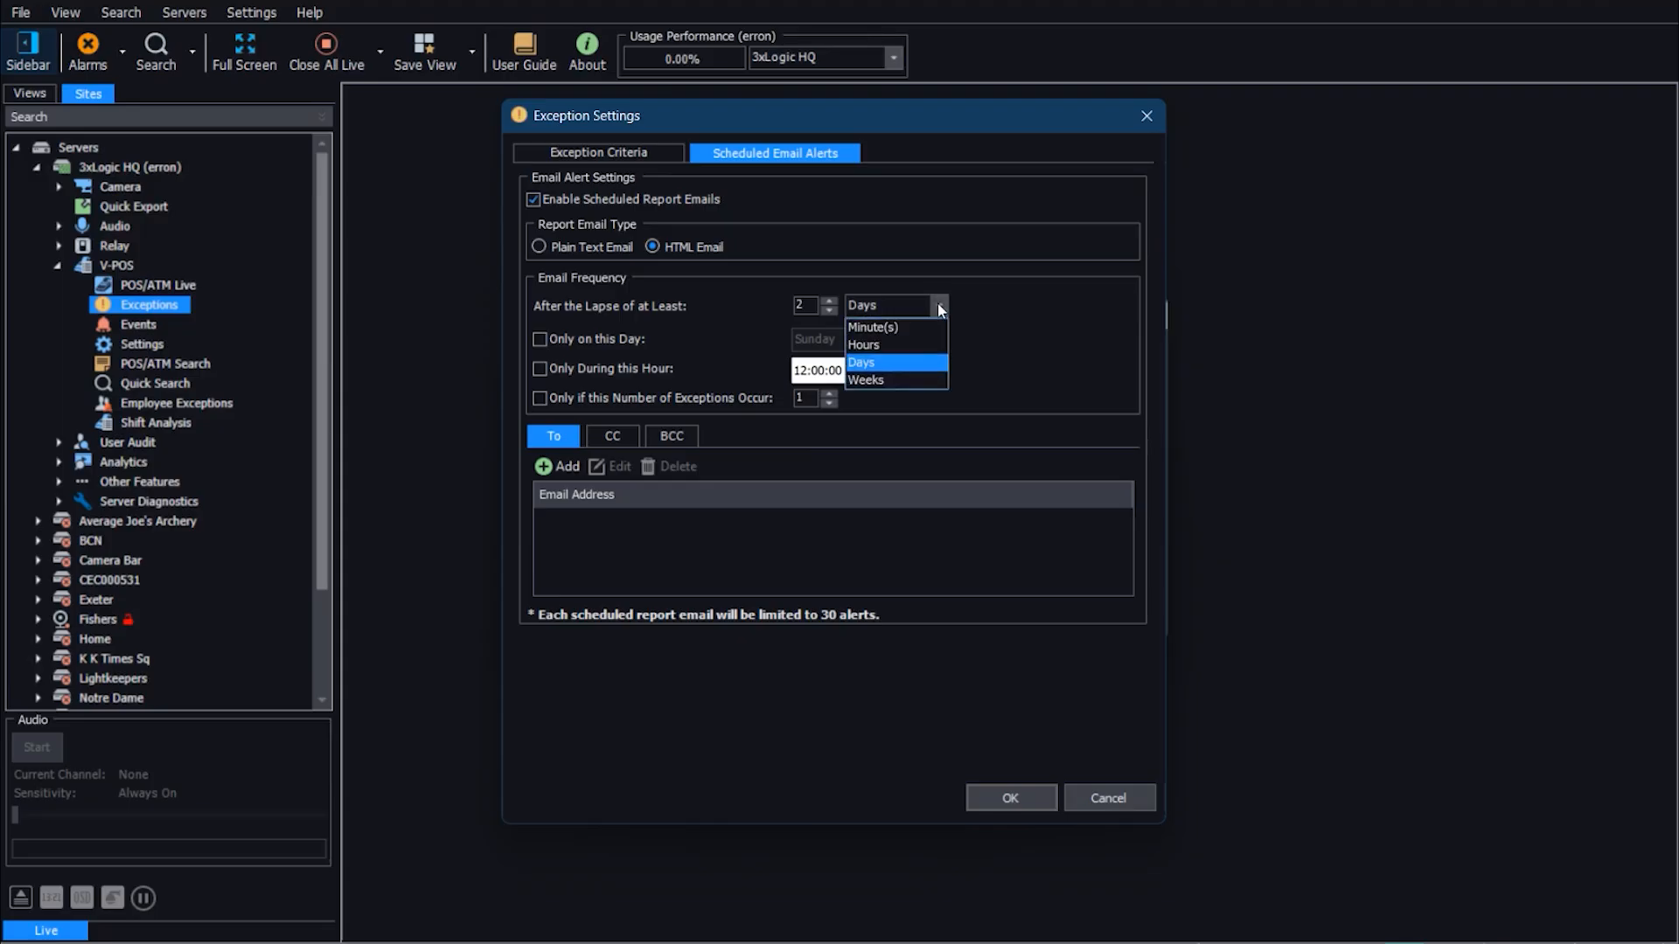
click(901, 376)
Step: Limit the report emails to Sunday, the 12:00:00 PM hour, and an exception count of 5
click(540, 339)
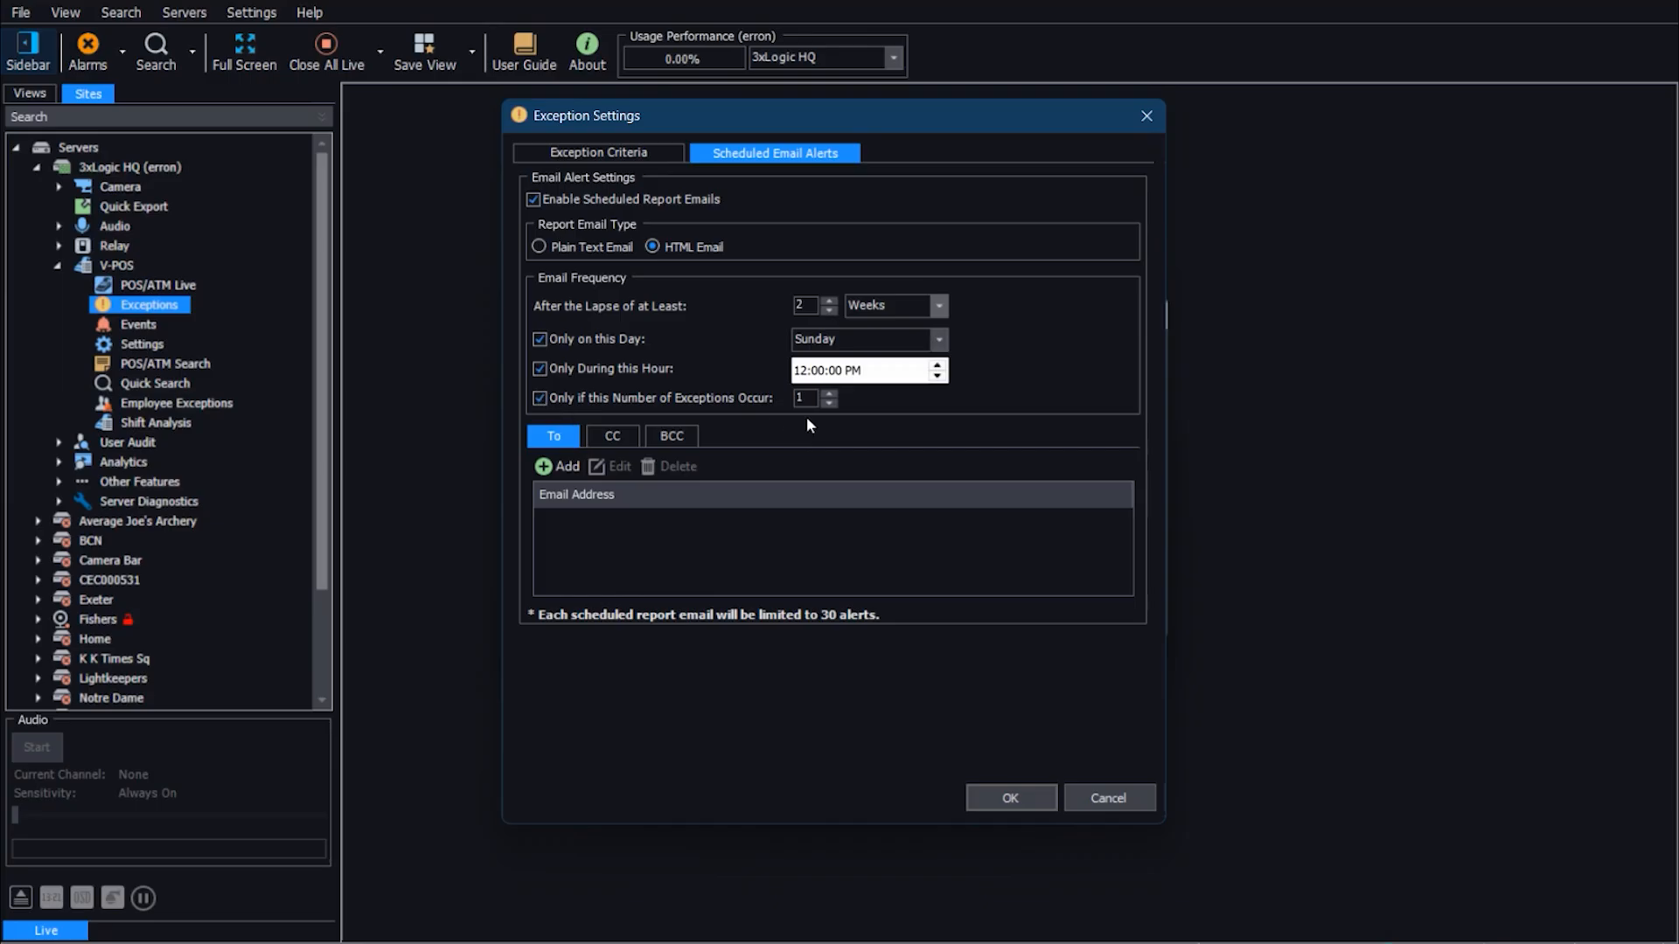
click(830, 395)
click(830, 394)
click(558, 468)
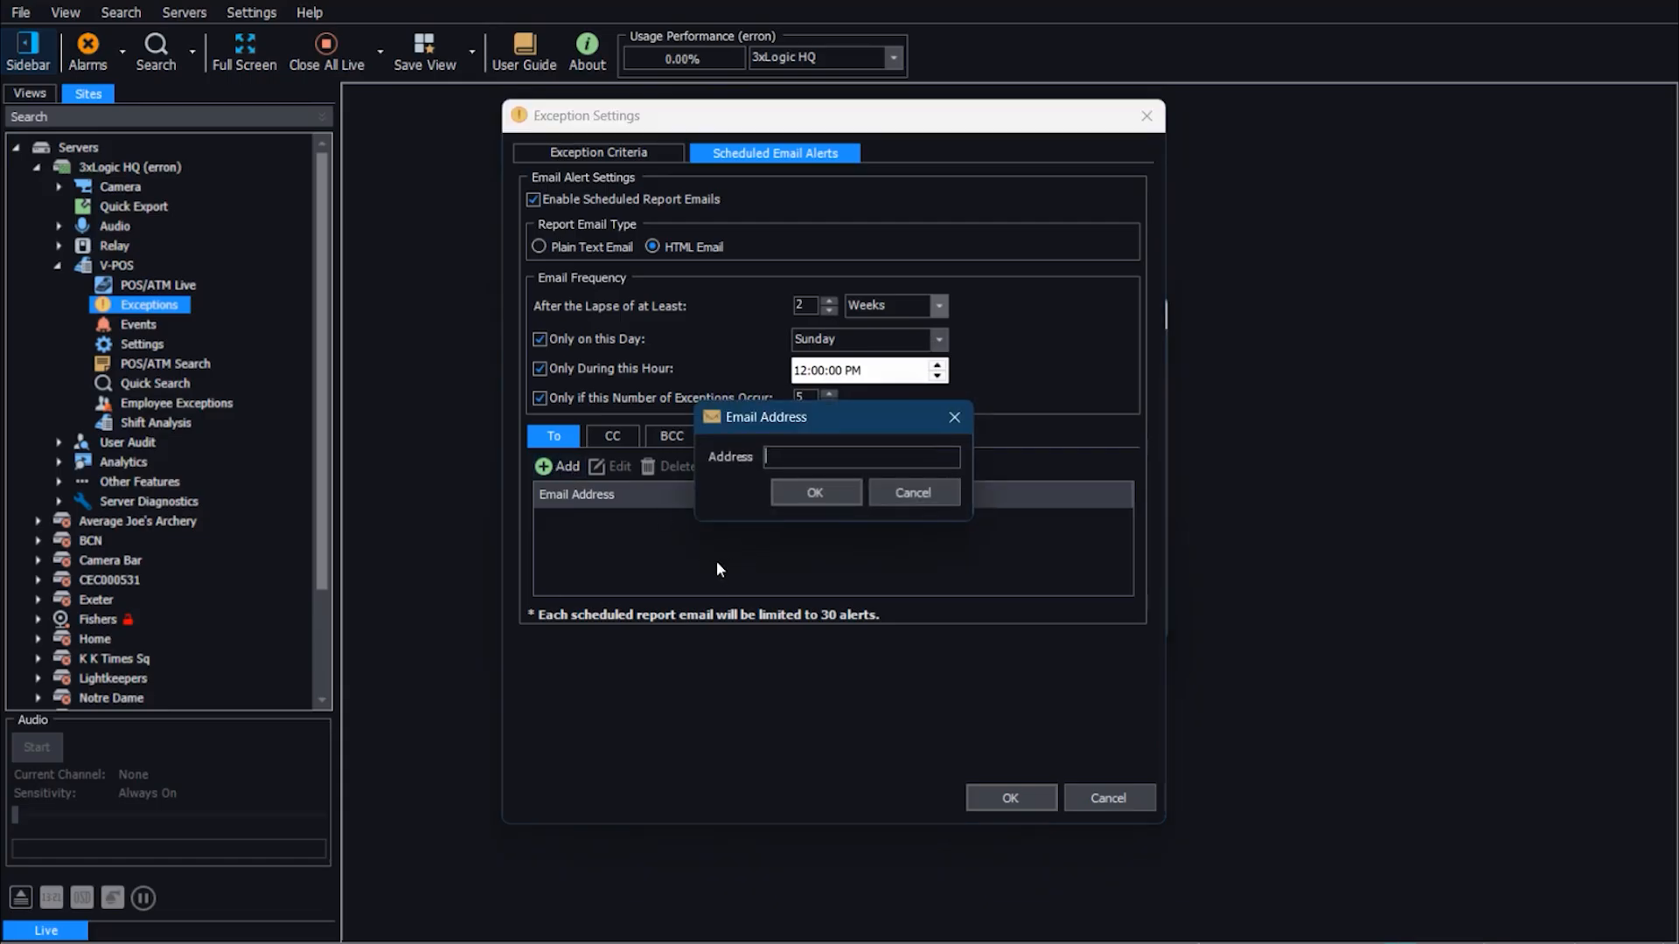
click(909, 494)
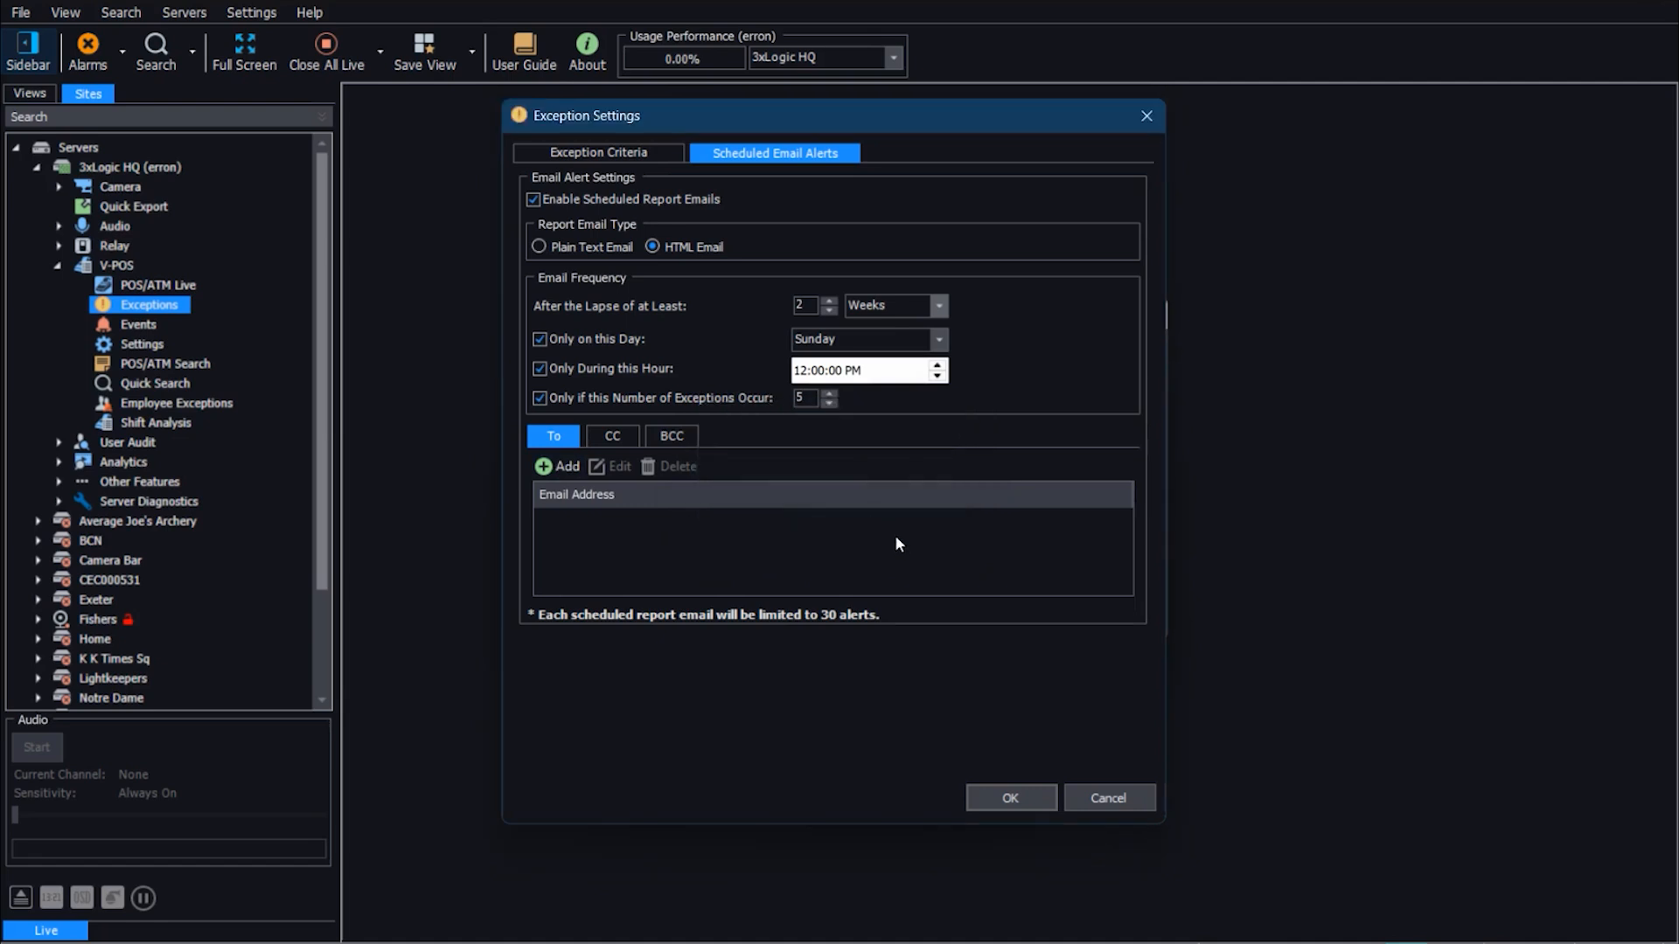